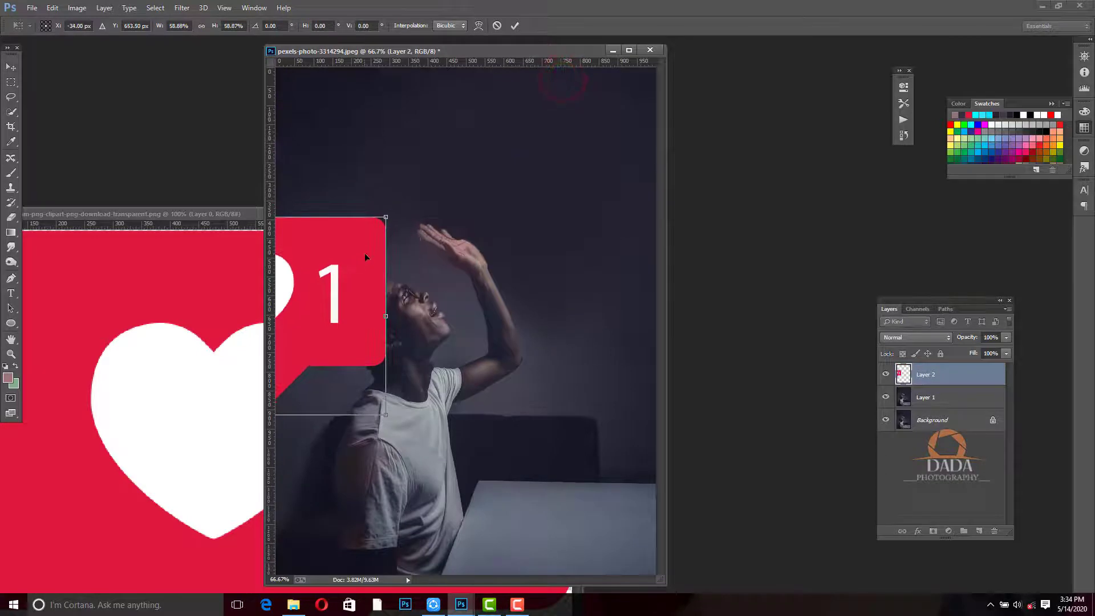
Scale the like icon down to a small badge and place it just above the man's raised hand
left_click_drag(529, 108, 499, 167)
key("Return")
key("ctrl+t")
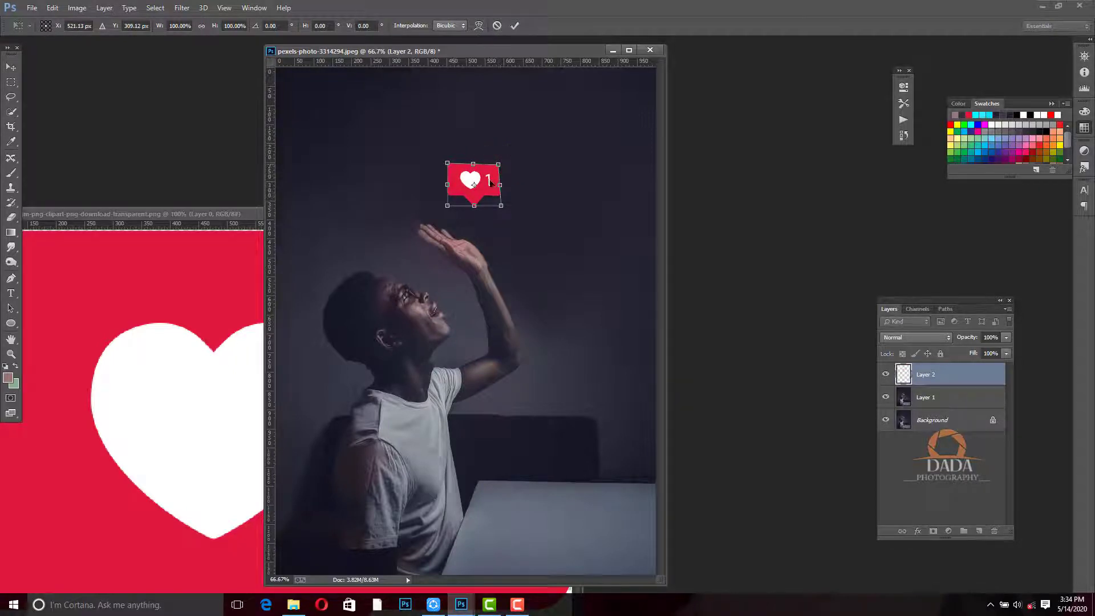
left_click_drag(501, 206, 498, 165)
left_click(449, 164)
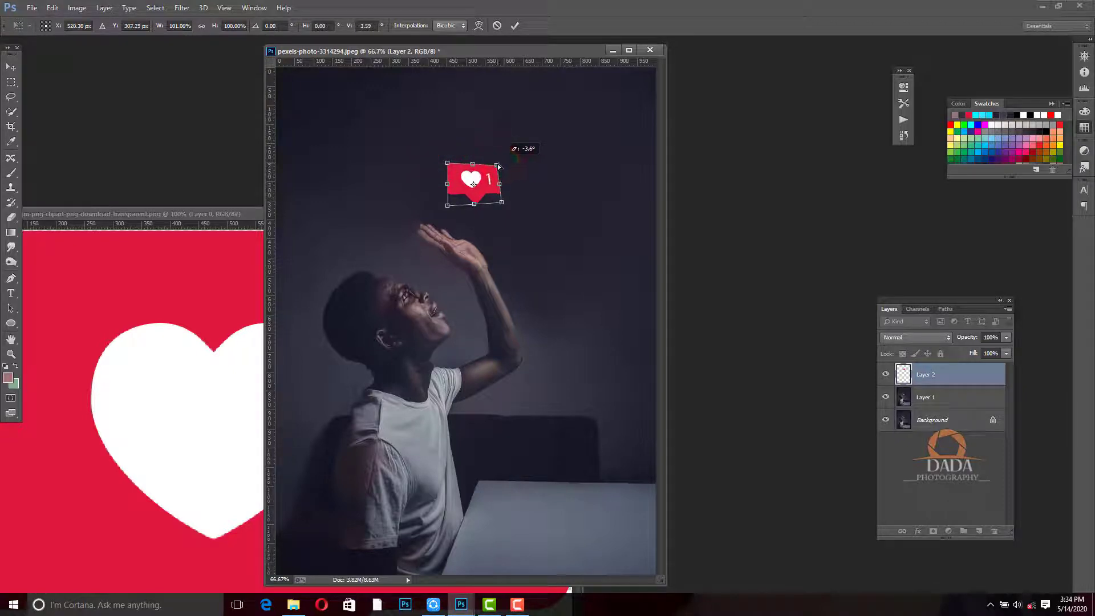
key("Escape")
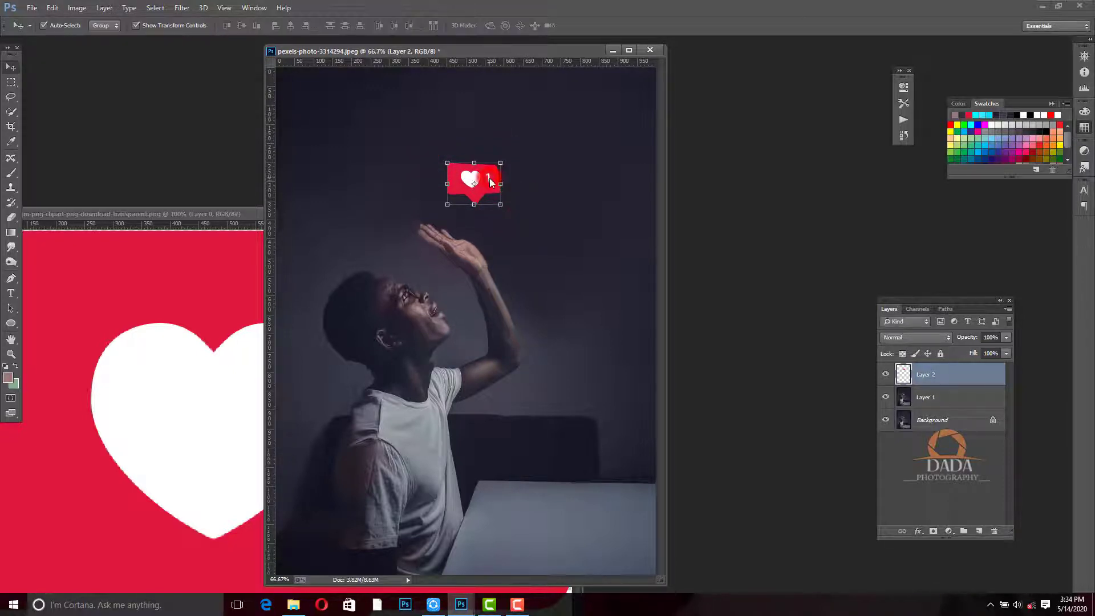
Apply a slight perspective transform to the like icon, adjusting its corners so it tapers gently toward the bottom
key("ctrl+t")
right_click(488, 184)
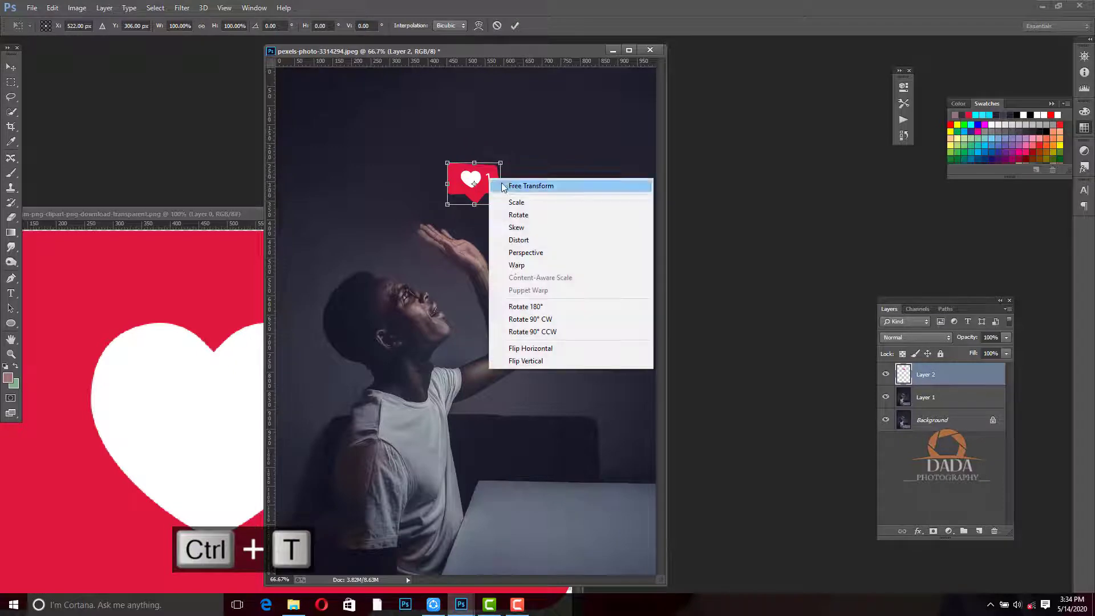
left_click(525, 253)
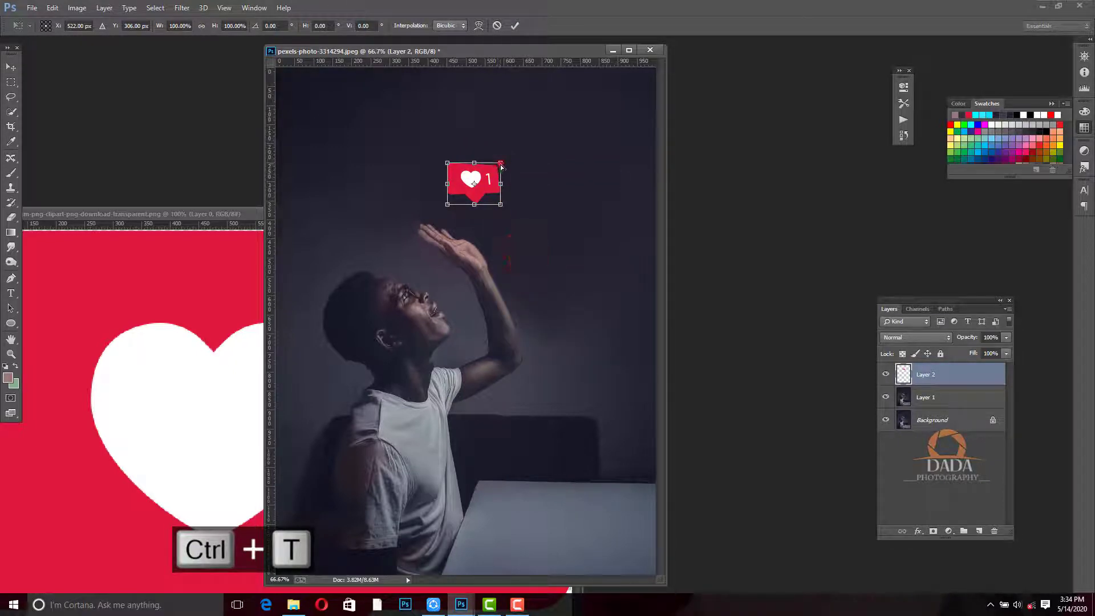
left_click_drag(500, 163, 498, 163)
left_click_drag(501, 205, 498, 204)
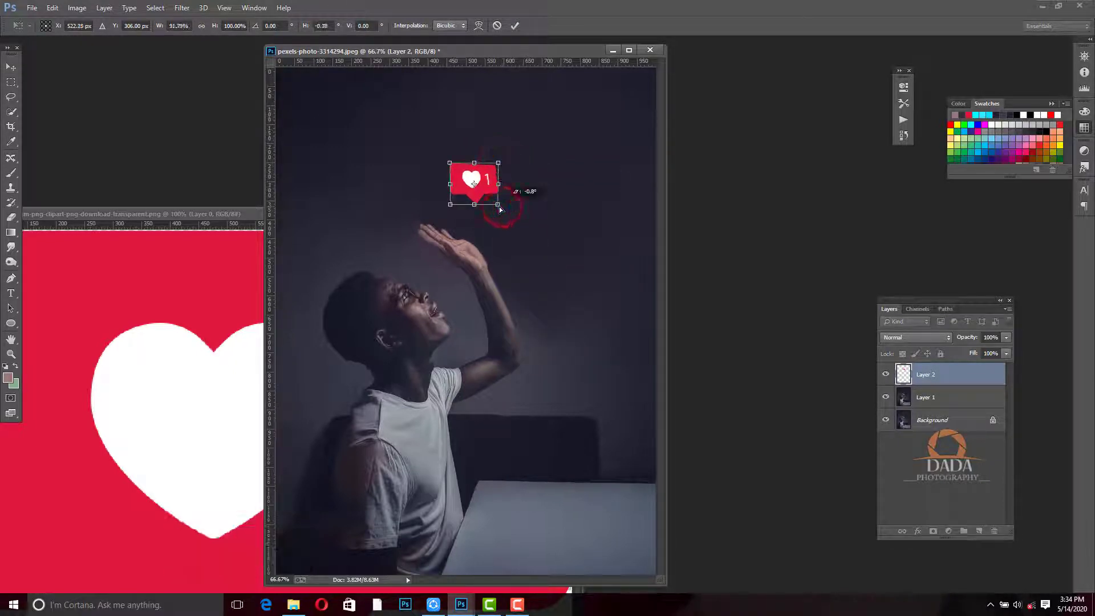
left_click_drag(451, 163, 448, 166)
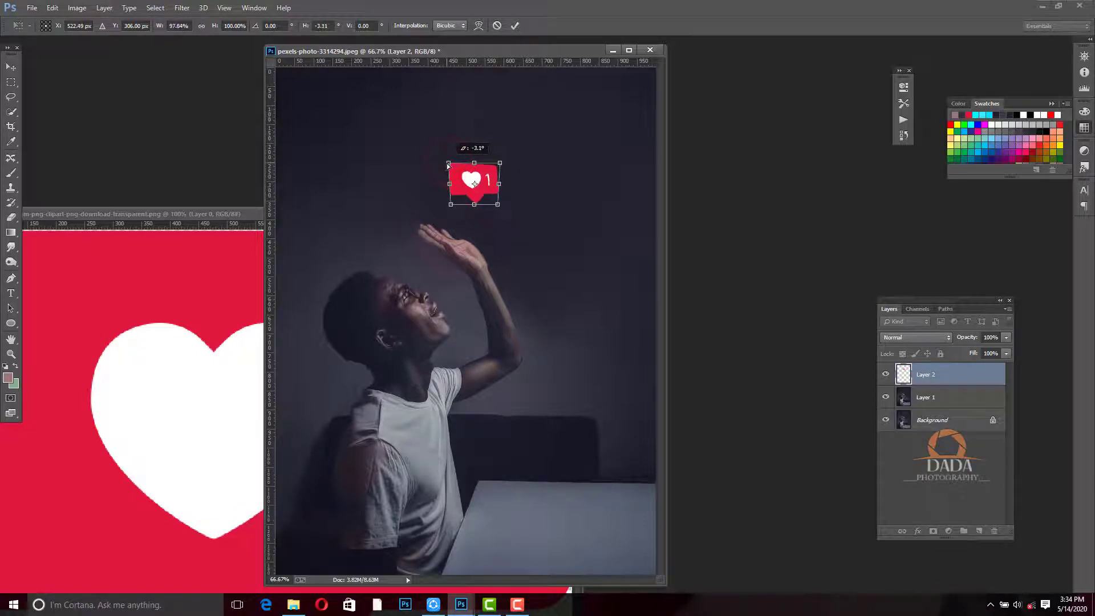
Scale the like icon slightly taller from its upper edge and commit the transform
right_click(496, 177)
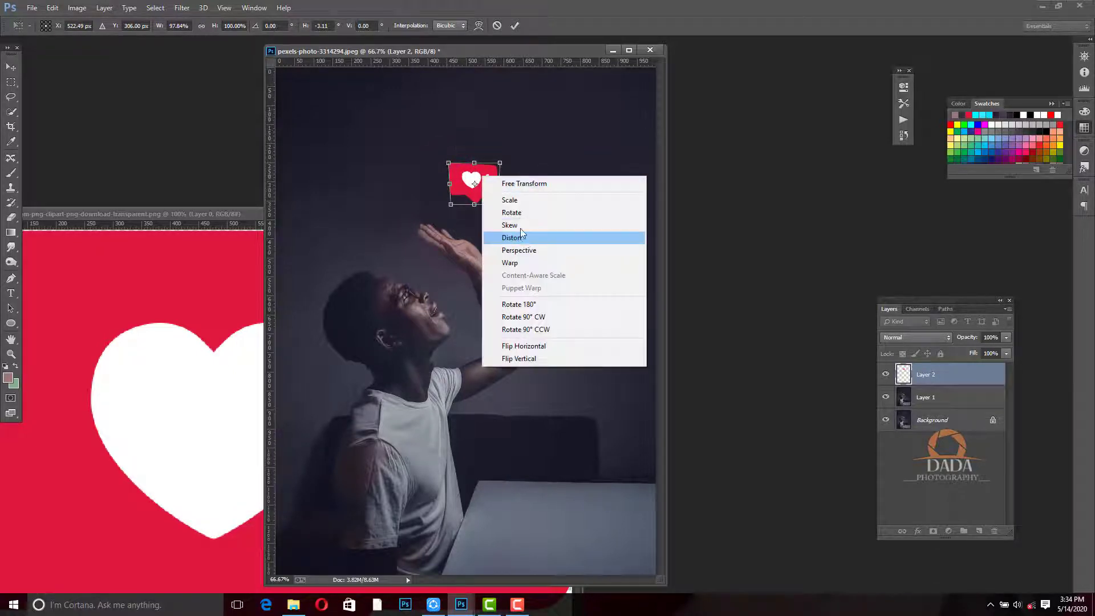
left_click(513, 199)
left_click_drag(498, 184, 499, 159)
key("Return")
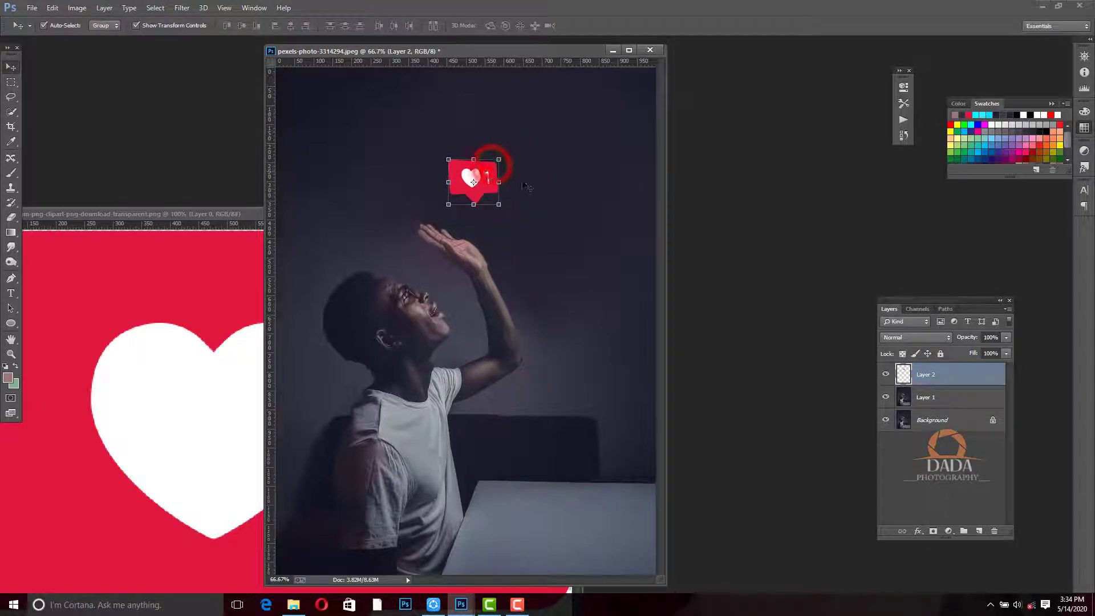
Add a drop shadow to the like icon on Layer 2 with its opacity lowered to about 50%
double_click(983, 371)
left_click_drag(776, 146, 786, 139)
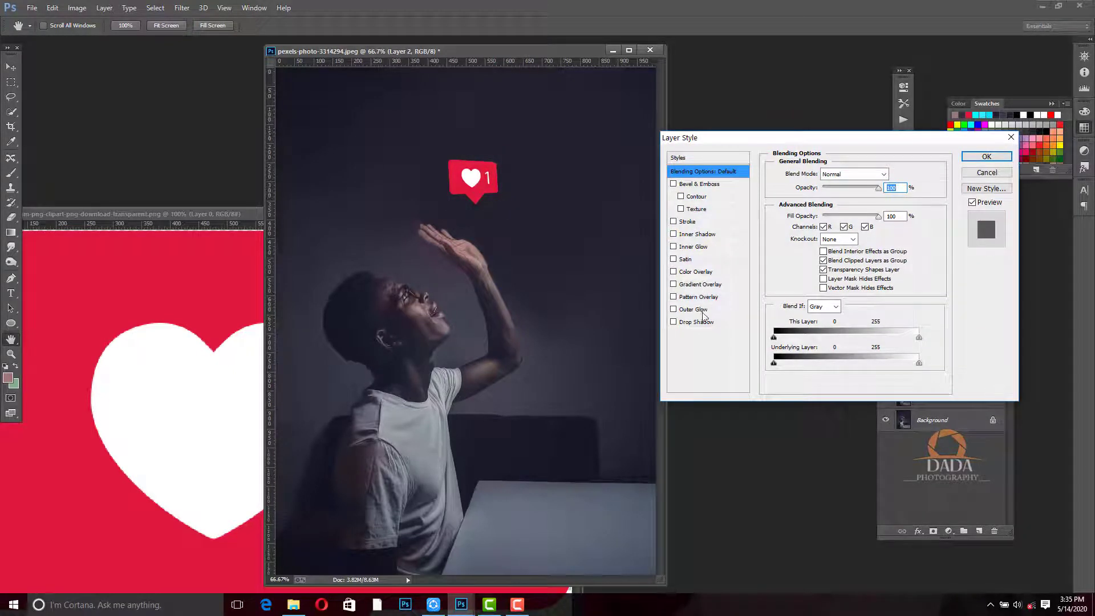
left_click(701, 320)
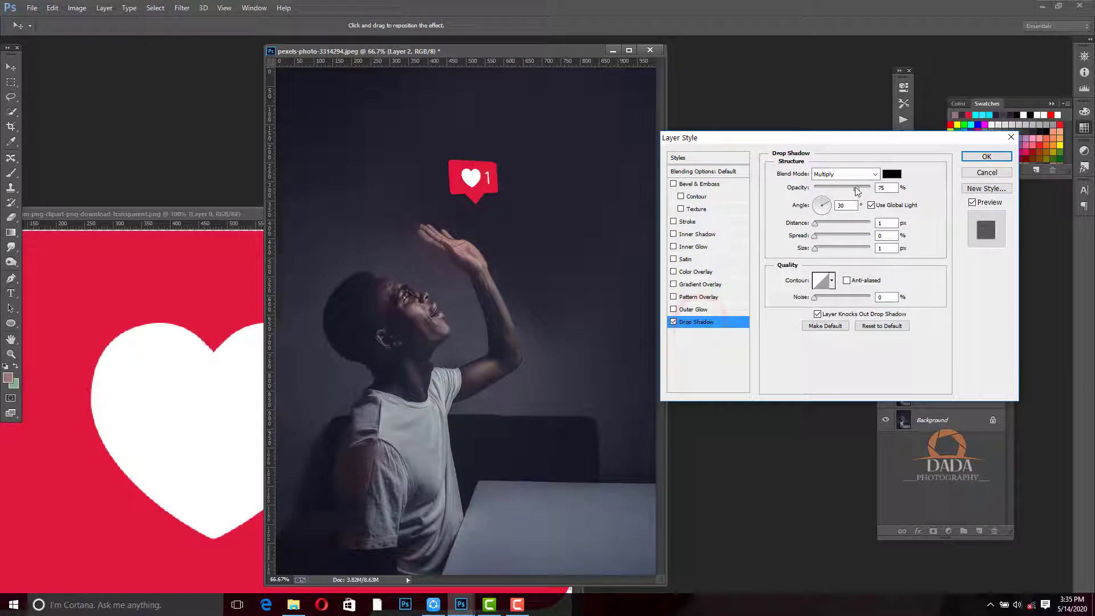
left_click_drag(858, 188, 844, 188)
key("ctrl+equal")
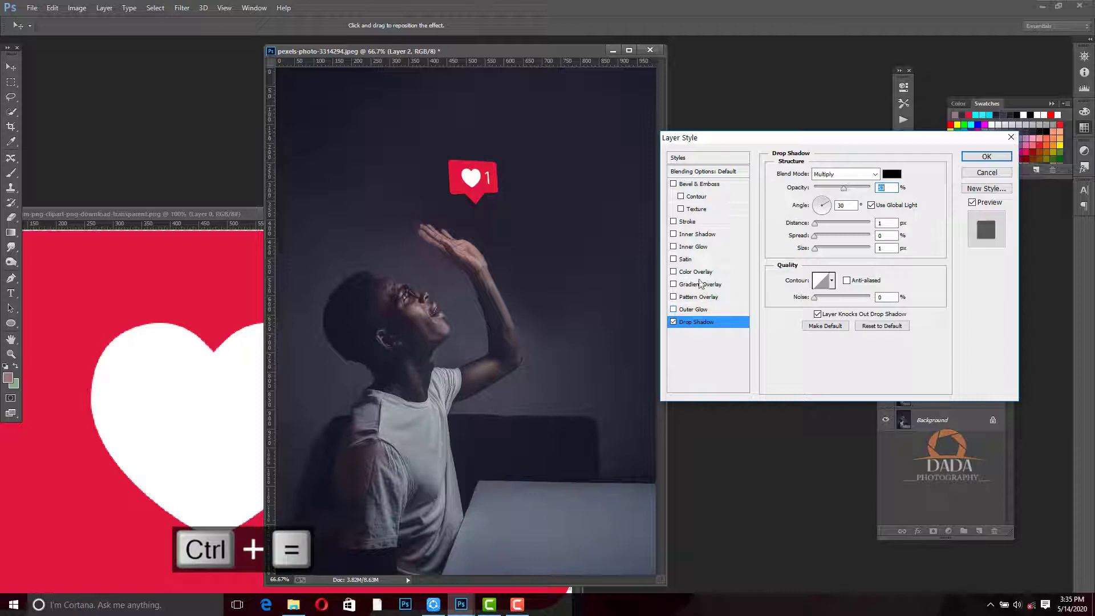
Enable an outer glow on the icon using a gradient, and set the gradient's start stop to pinkish red ff0031
left_click(698, 314)
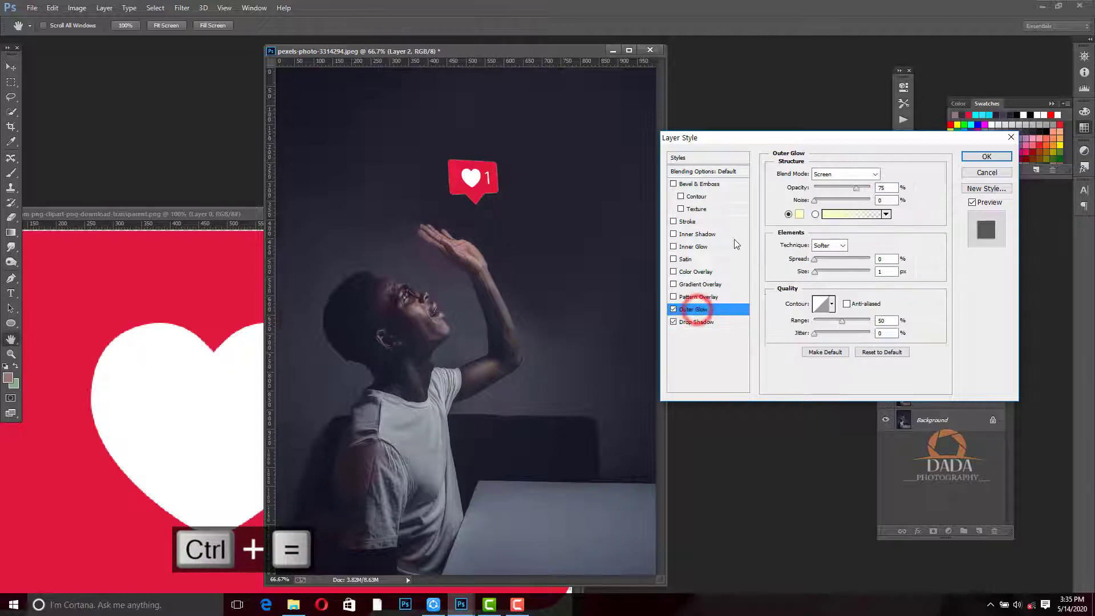
left_click(823, 216)
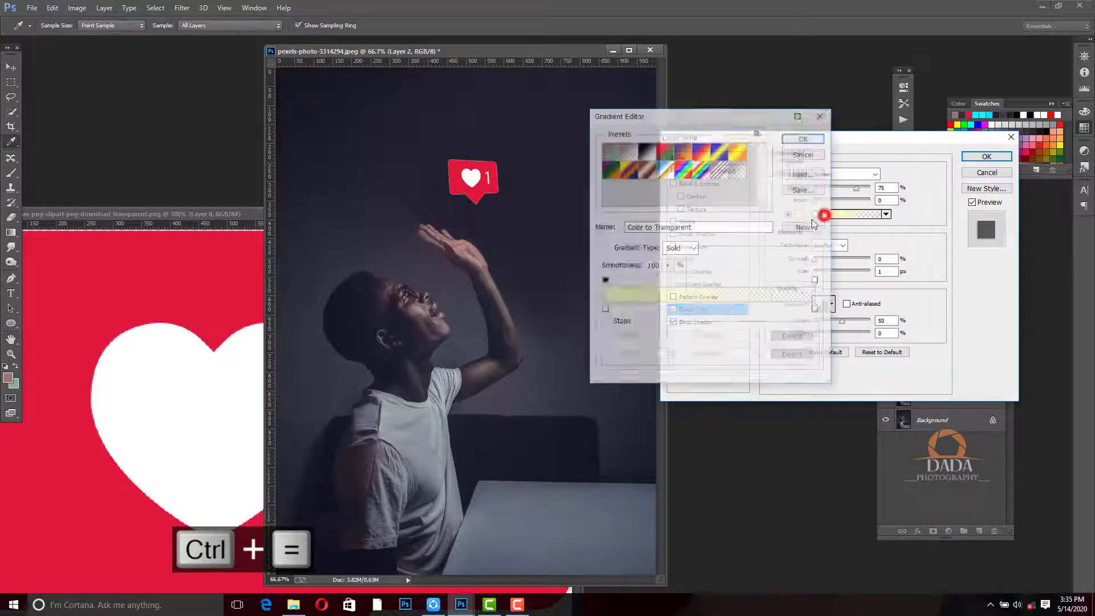
left_click(604, 309)
left_click(655, 354)
left_click_drag(804, 172, 804, 158)
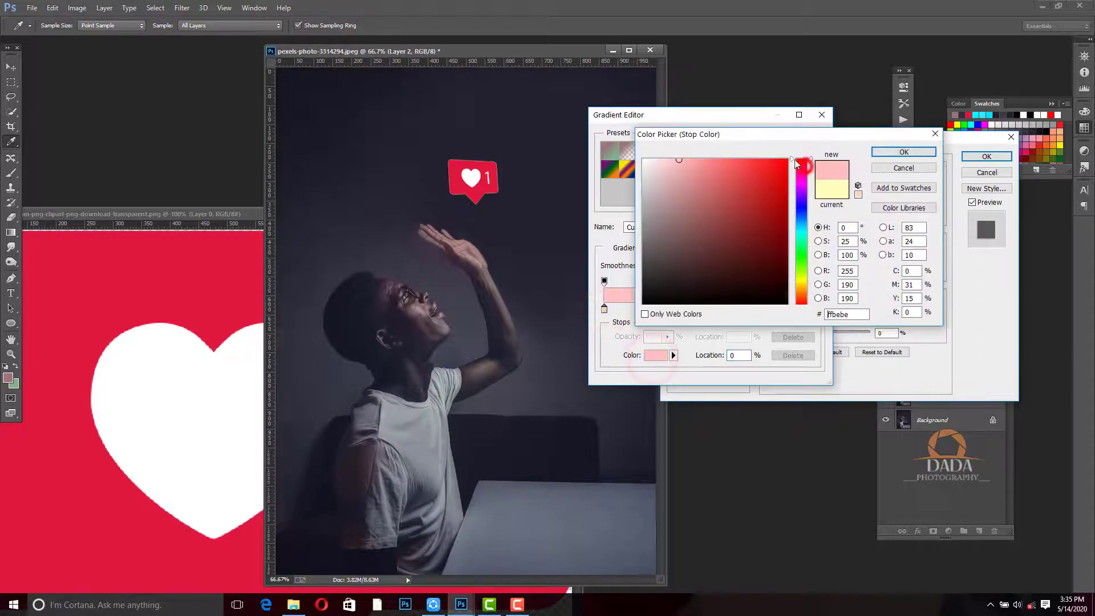
left_click(788, 160)
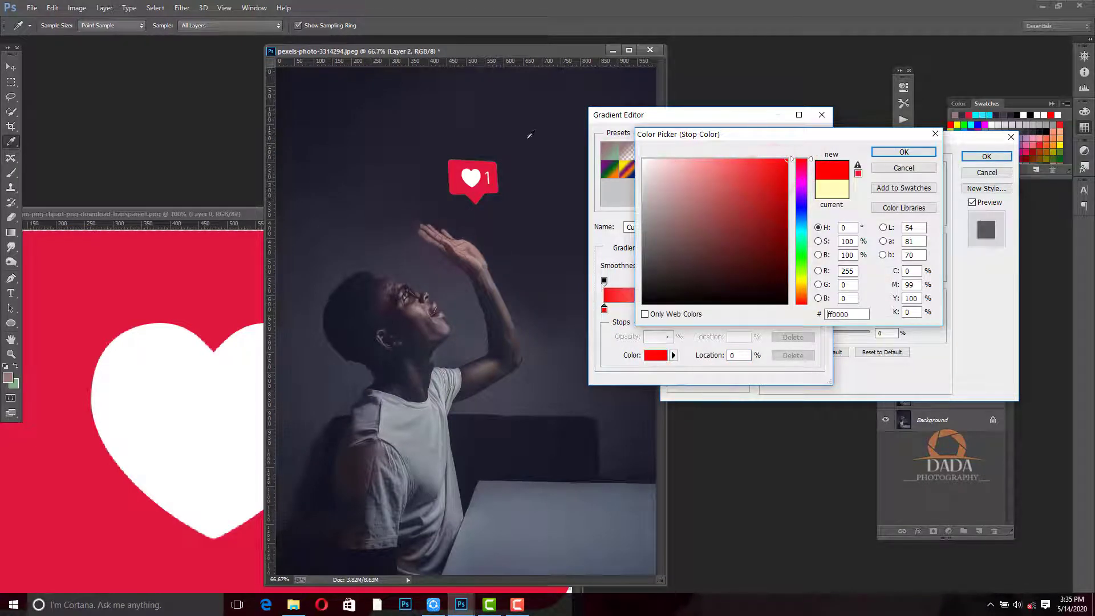
left_click(477, 161)
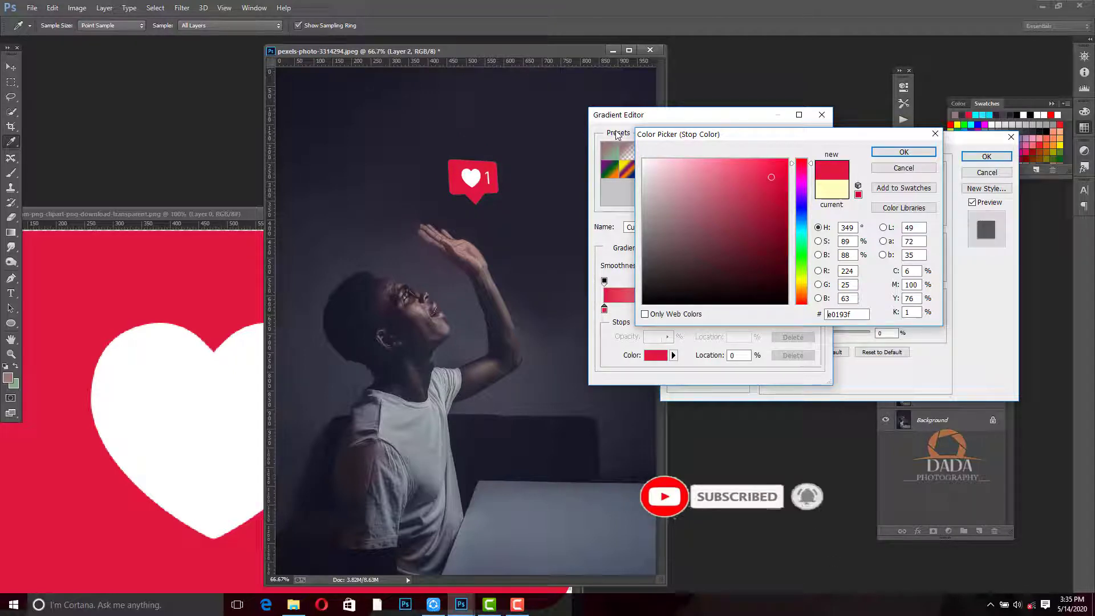
left_click(788, 160)
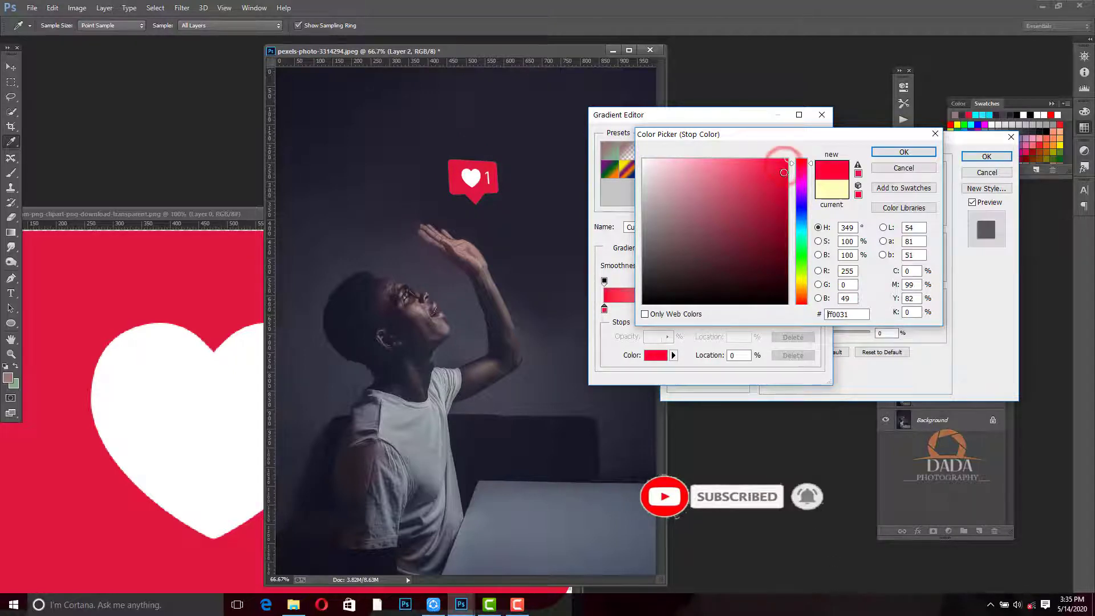
left_click(877, 152)
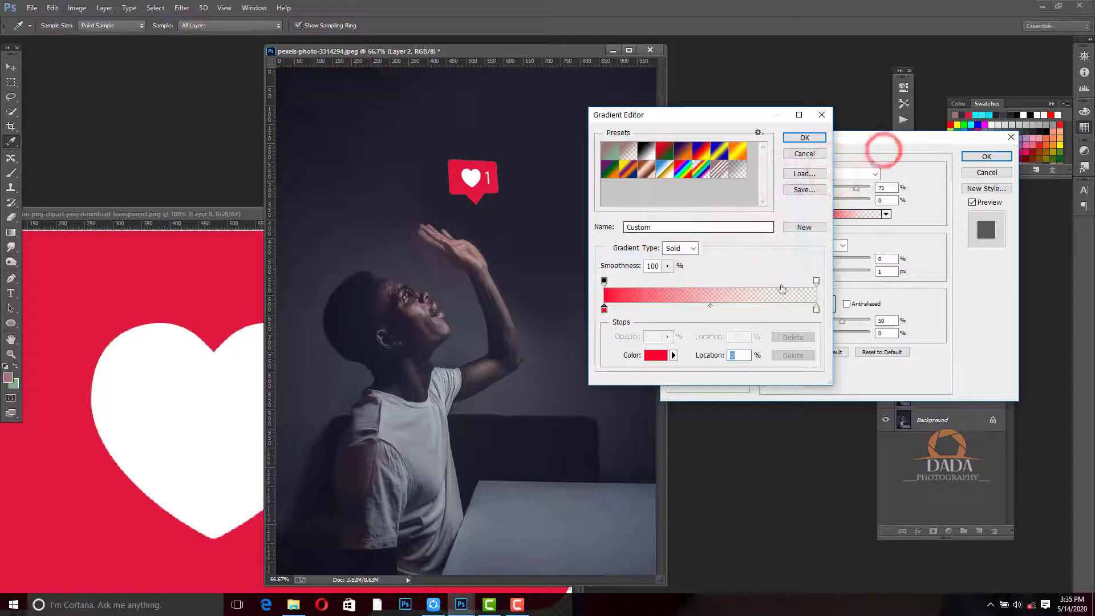
Set the glow gradient's end stop to red ff3838 and apply the gradient
left_click(817, 309)
left_click(656, 355)
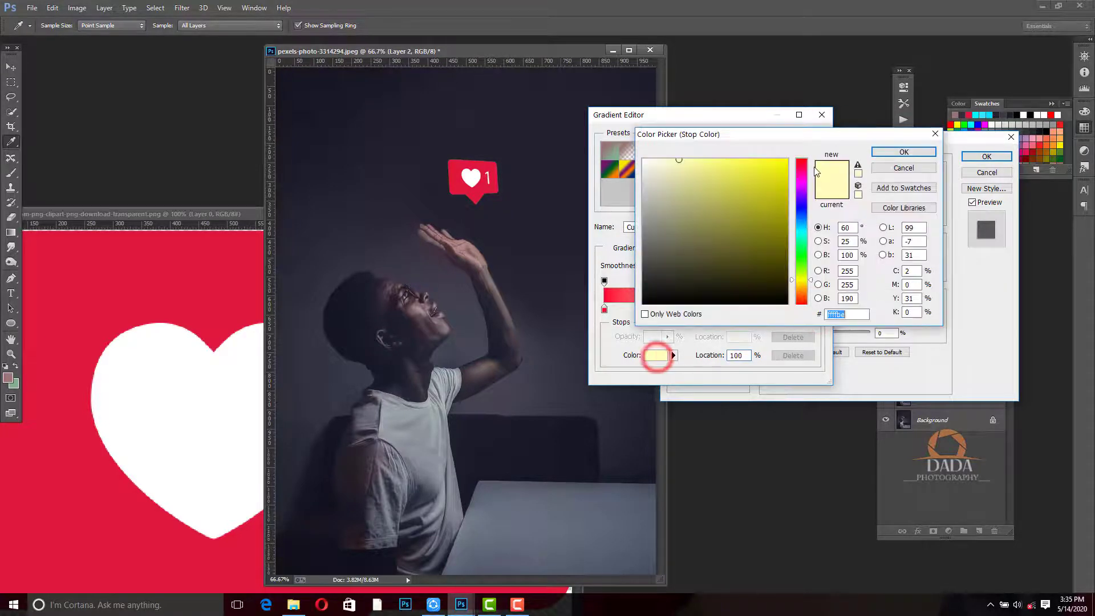
left_click(801, 162)
left_click(761, 159)
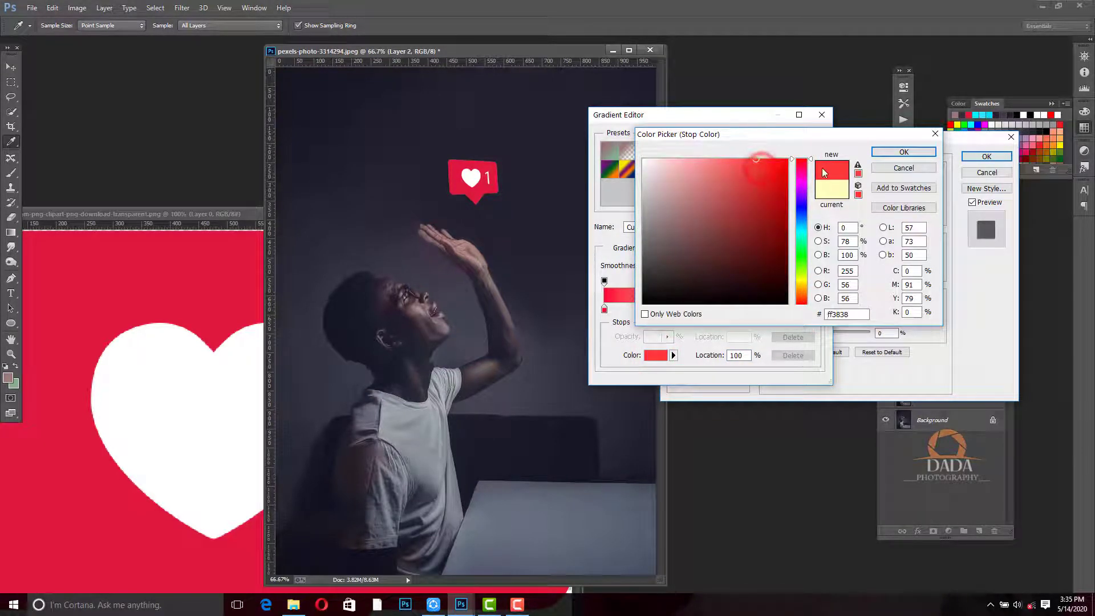
left_click(904, 152)
left_click(805, 138)
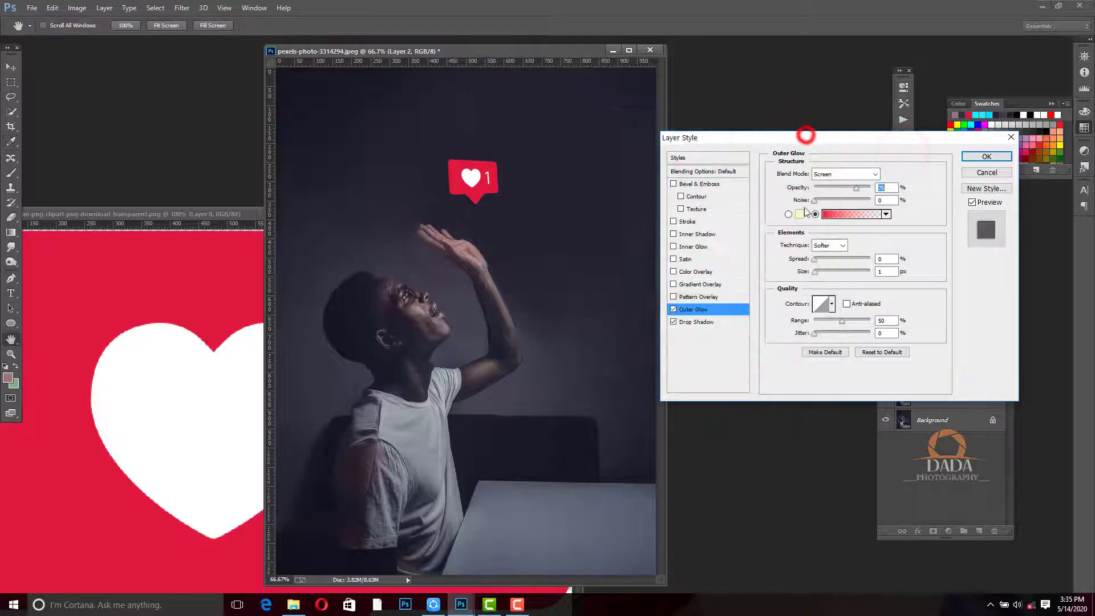
Set the outer glow to 74% opacity, 0% noise, 7% spread and a size of 210 px
left_click(814, 259)
mouse_move(815, 271)
left_mouse_down()
mouse_move(832, 274)
mouse_move(818, 260)
left_mouse_up()
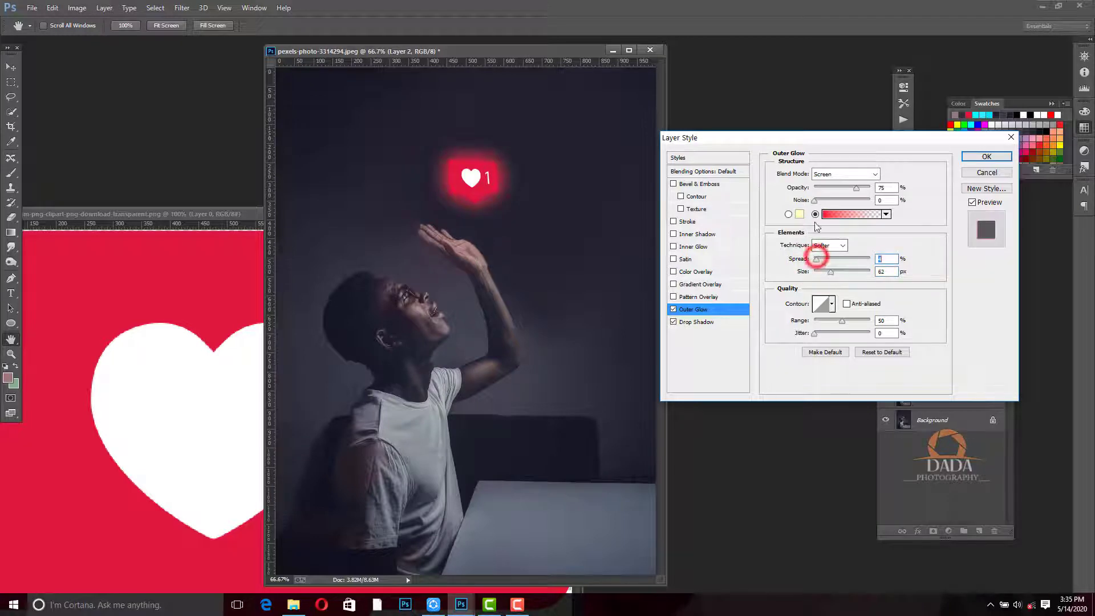
left_click_drag(815, 200, 844, 188)
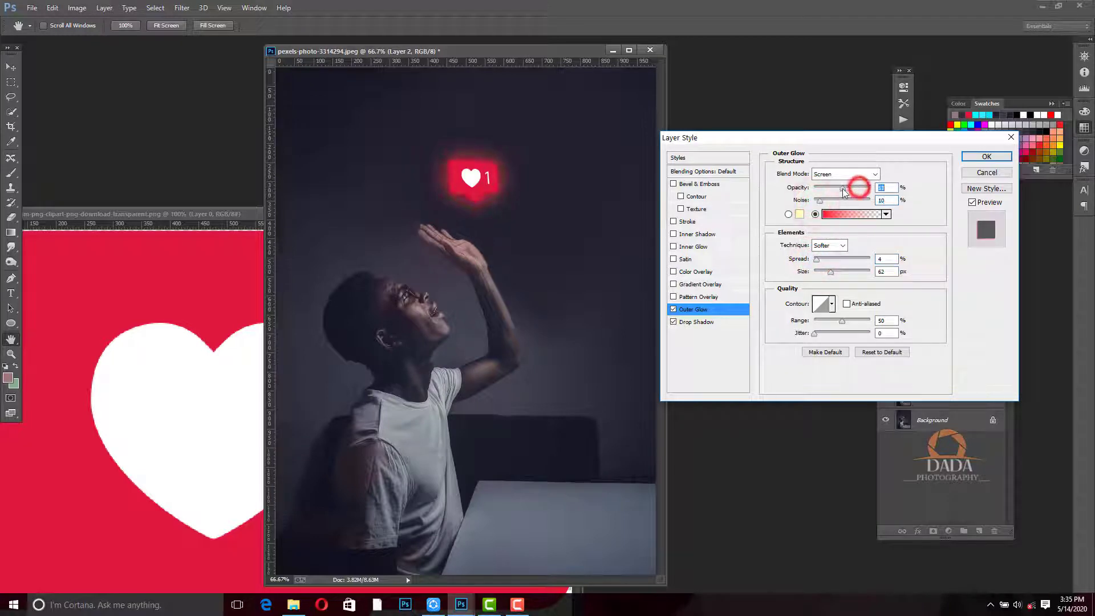
left_click_drag(817, 259, 806, 264)
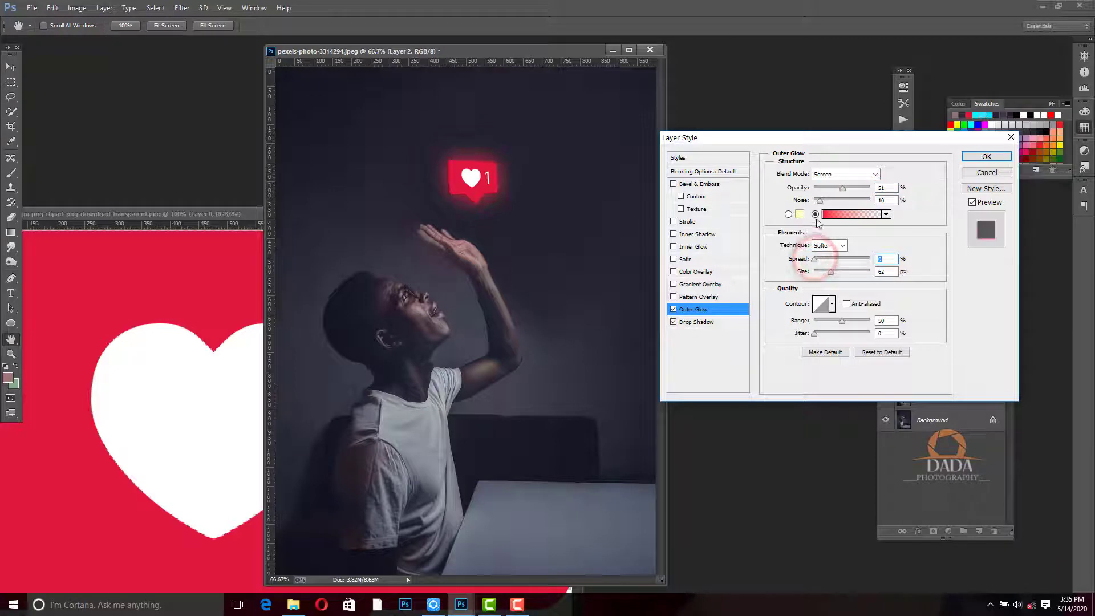
left_click_drag(826, 199, 818, 203)
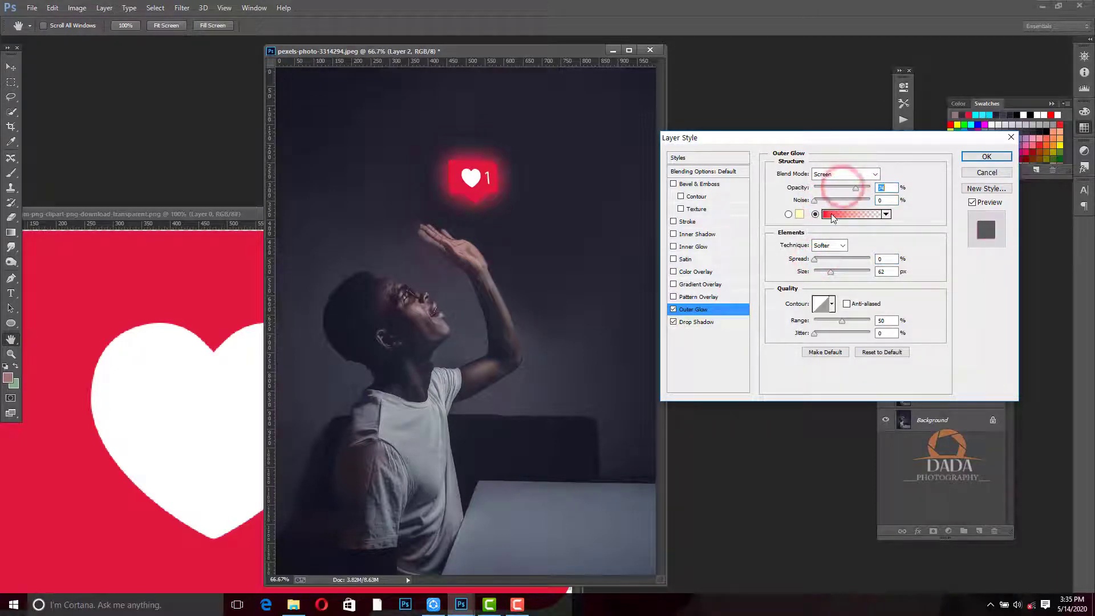
left_click_drag(814, 260, 861, 272)
Change the outer glow gradient's end stop to pure red ff0000 and apply the gradient
left_click(839, 216)
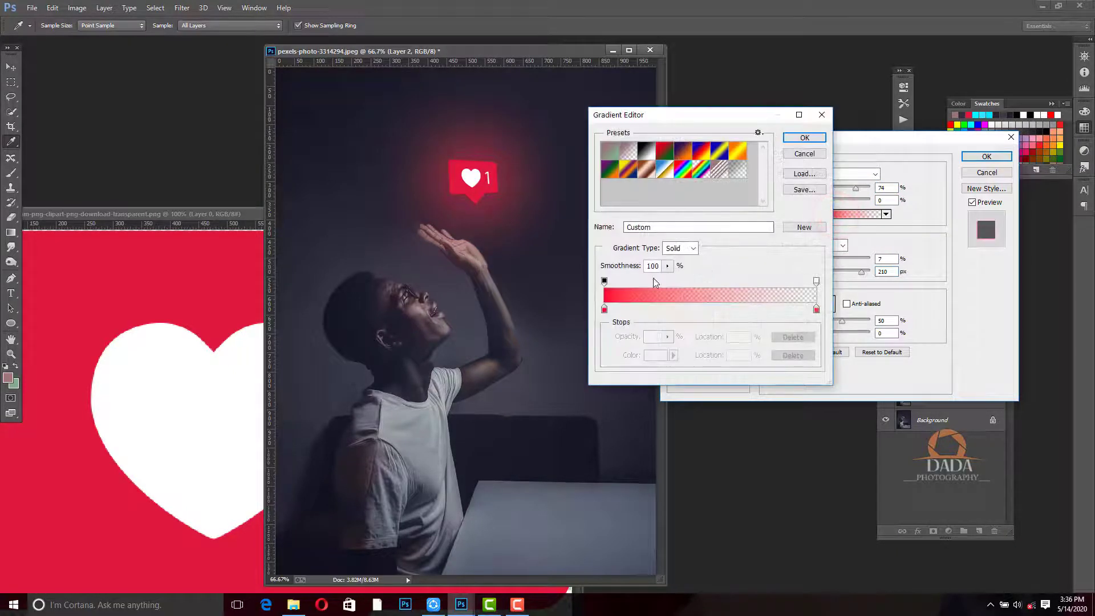
left_click(605, 309)
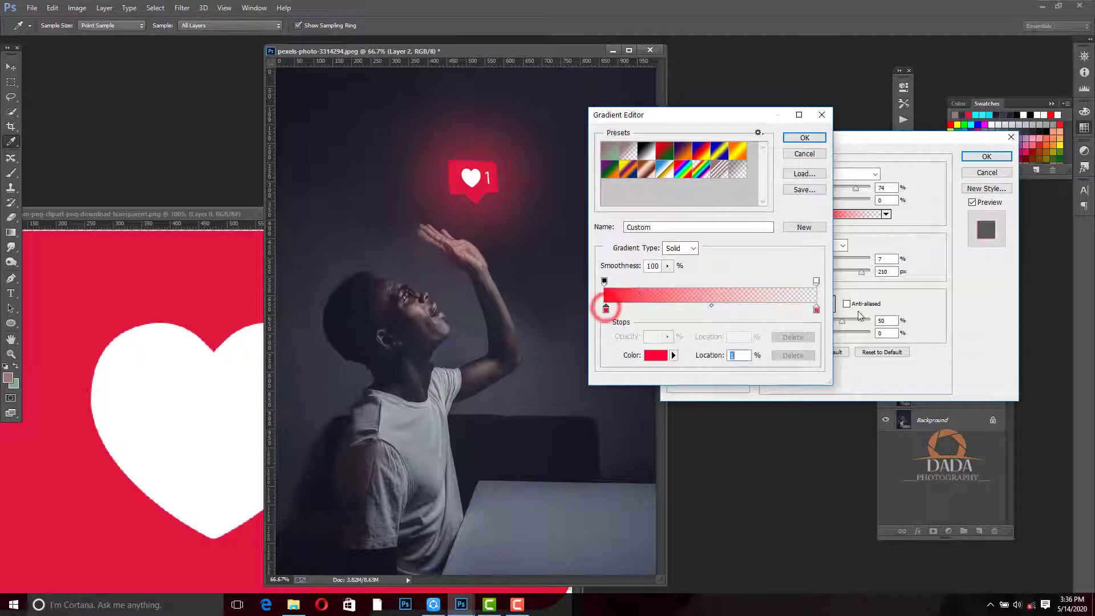
left_click(816, 308)
left_click(656, 354)
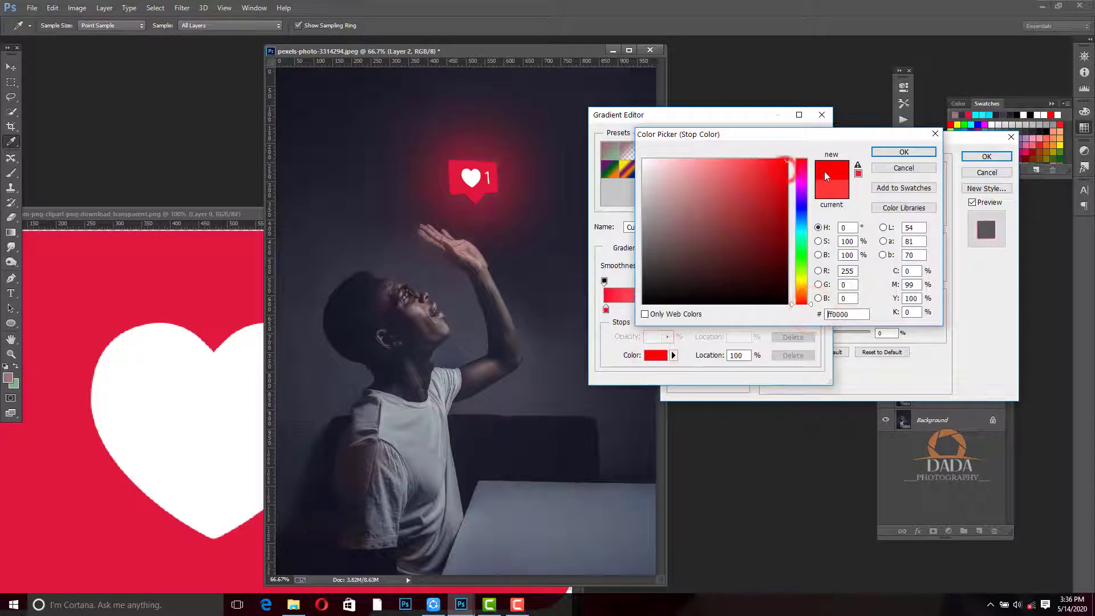
left_click(886, 151)
left_click(804, 137)
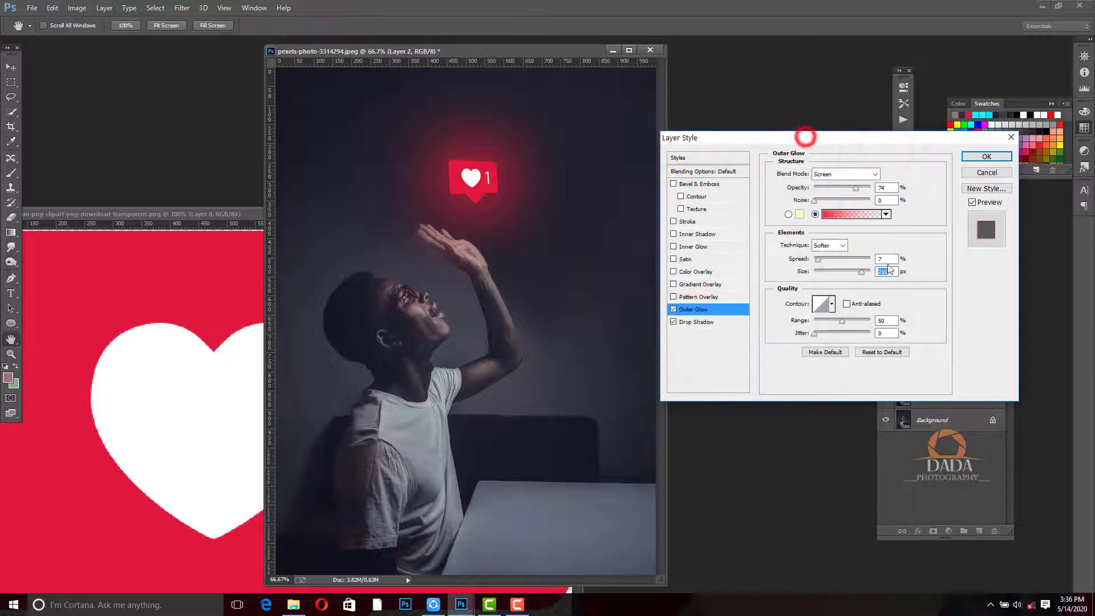
Increase the outer glow's size slightly and apply the layer style to the icon
left_click(861, 271)
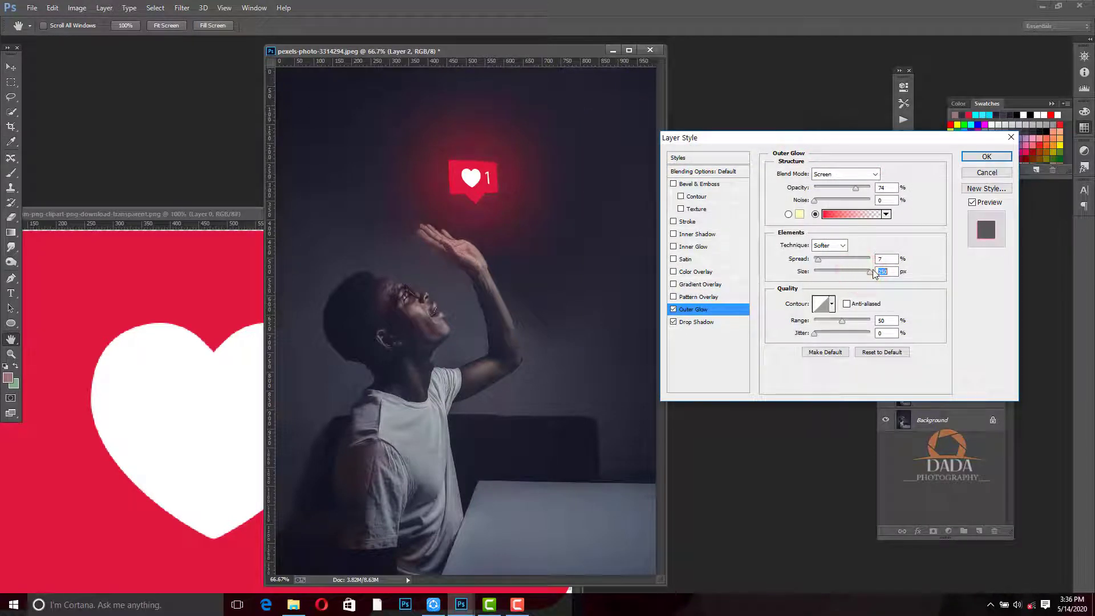
left_click_drag(871, 276, 863, 271)
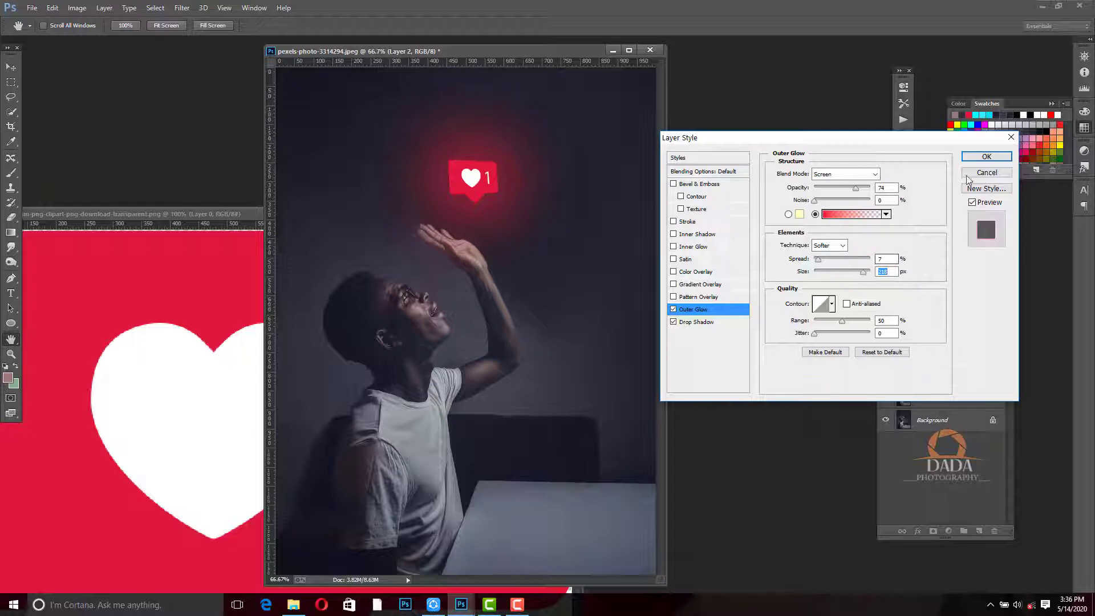
left_click(979, 155)
Set the like icon's drop shadow distance to 10 px, lower the shadow's opacity and apply the layer style
key("ctrl+equal")
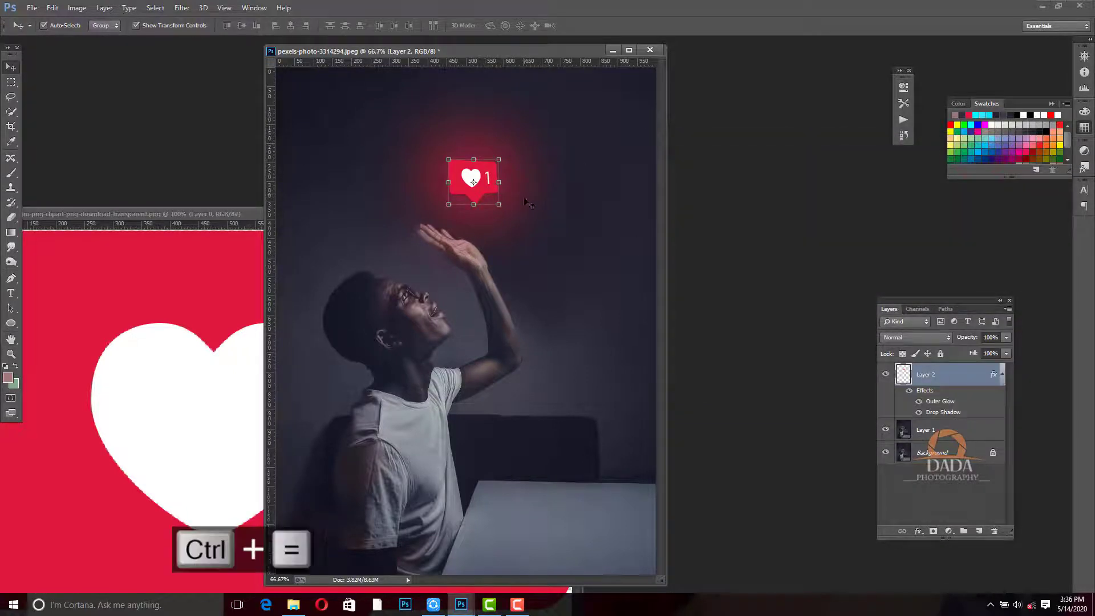
left_click_drag(495, 203, 480, 265)
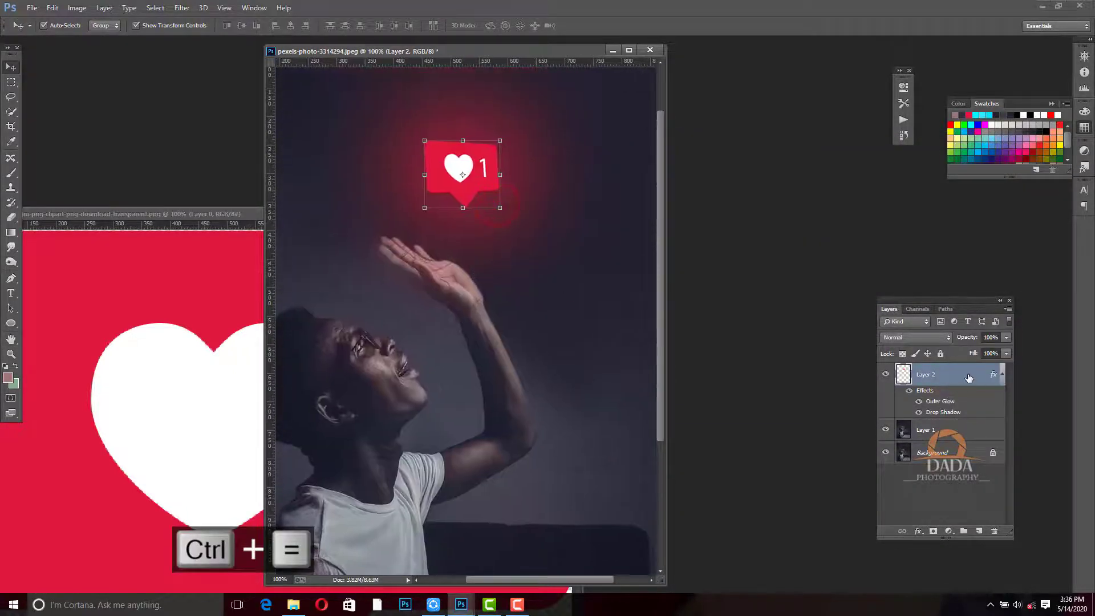
double_click(963, 376)
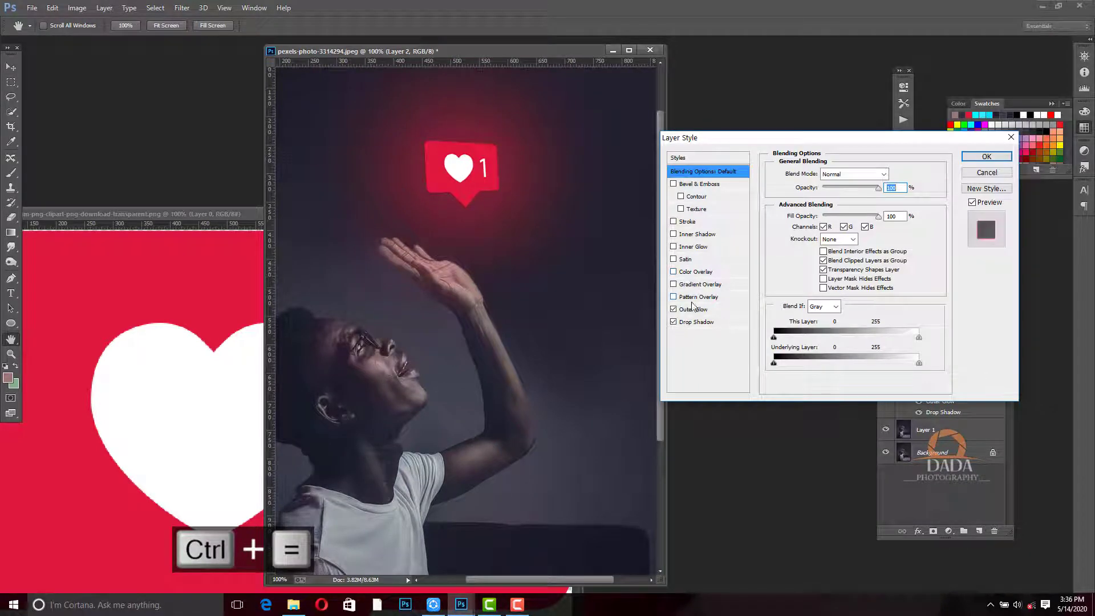
left_click(692, 321)
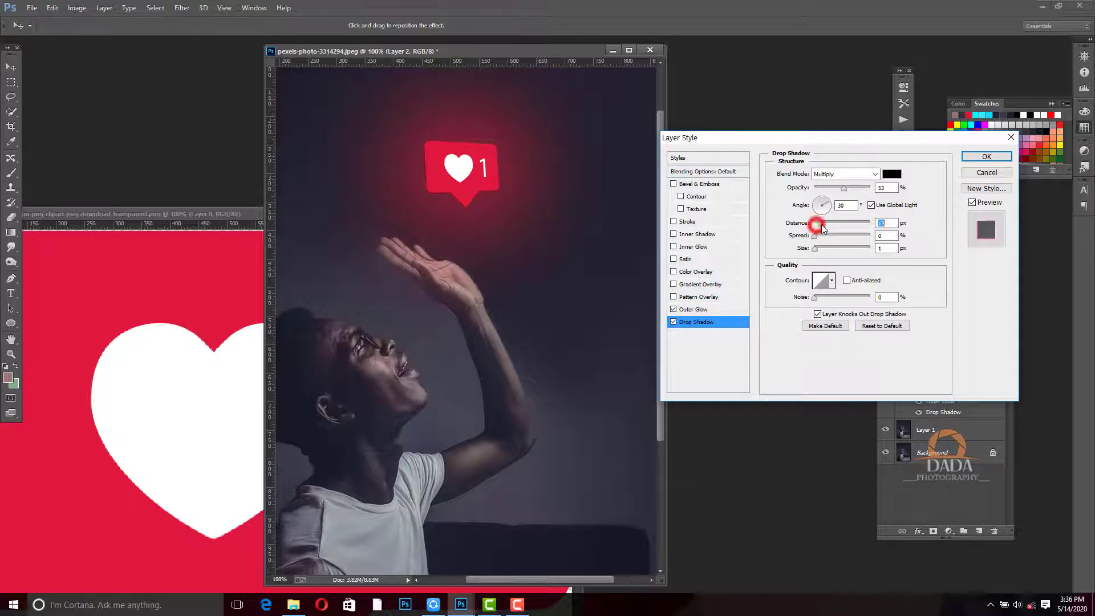
left_click_drag(823, 227, 819, 227)
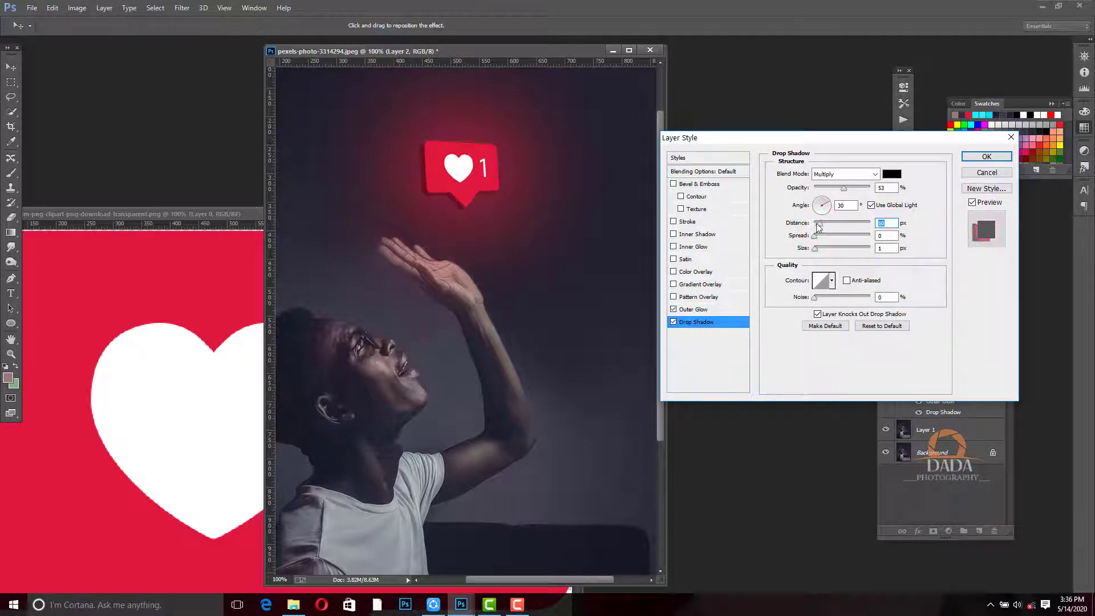
left_click_drag(843, 192, 835, 193)
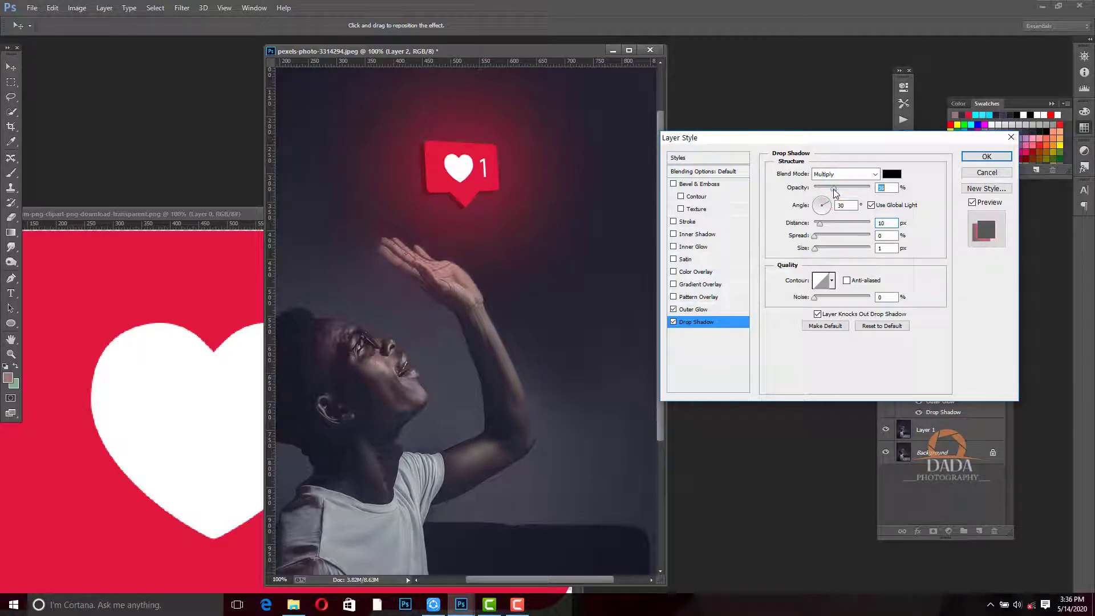
left_click(986, 158)
key("ctrl+minus")
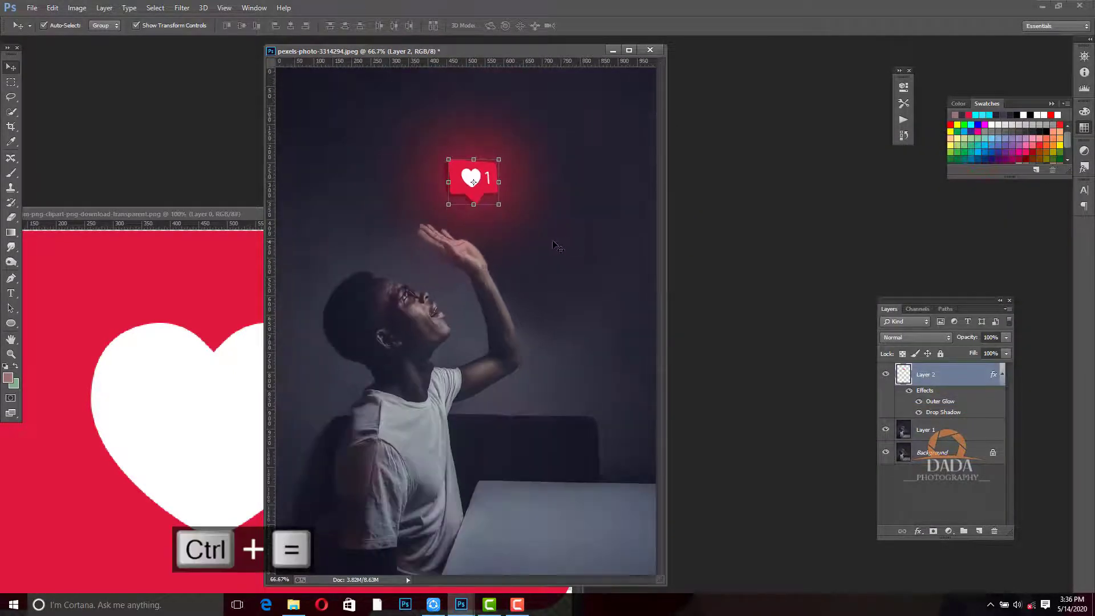
key("ctrl+equal")
key("ctrl+minus")
Add a new layer above the icon in the portrait and close the icon's source document
left_click(980, 532)
left_click(73, 256)
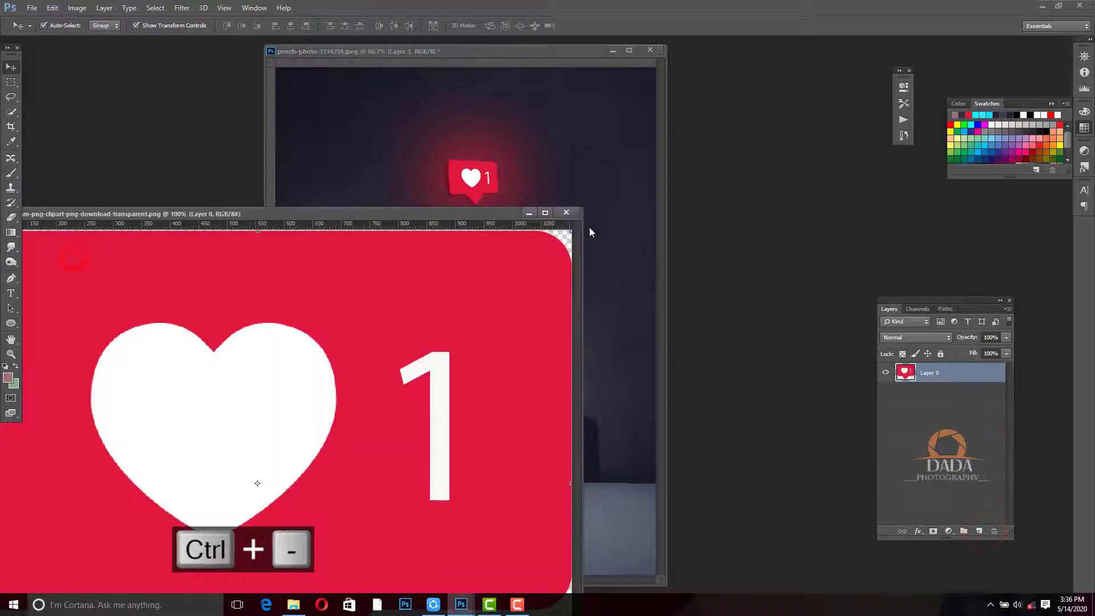
left_click(571, 213)
Sample the like icon's red as the foreground colour for the Brush tool
left_click(11, 172)
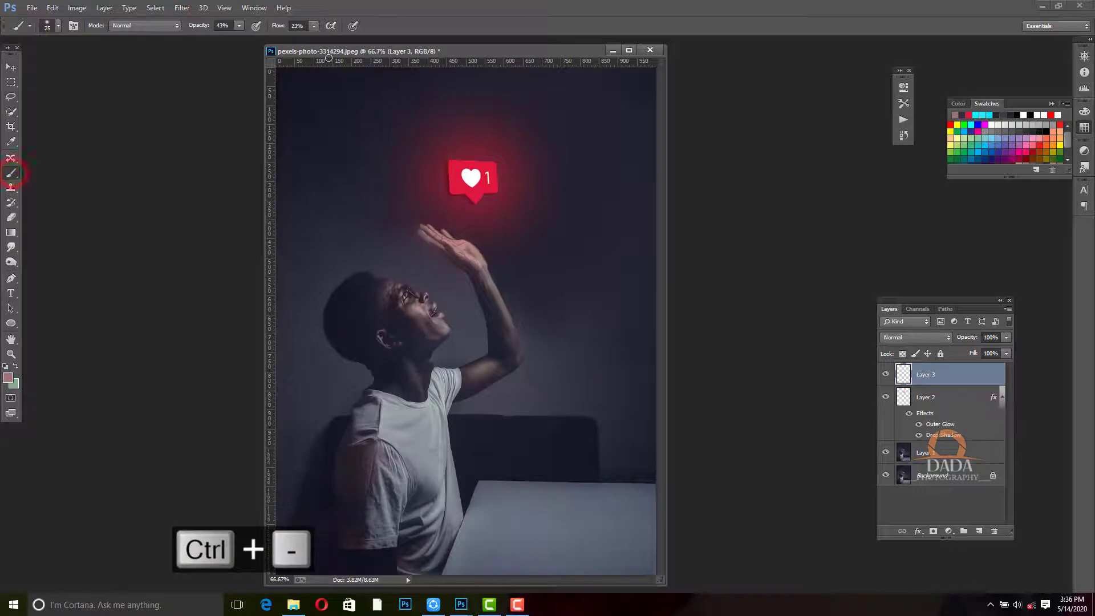
left_click(12, 142)
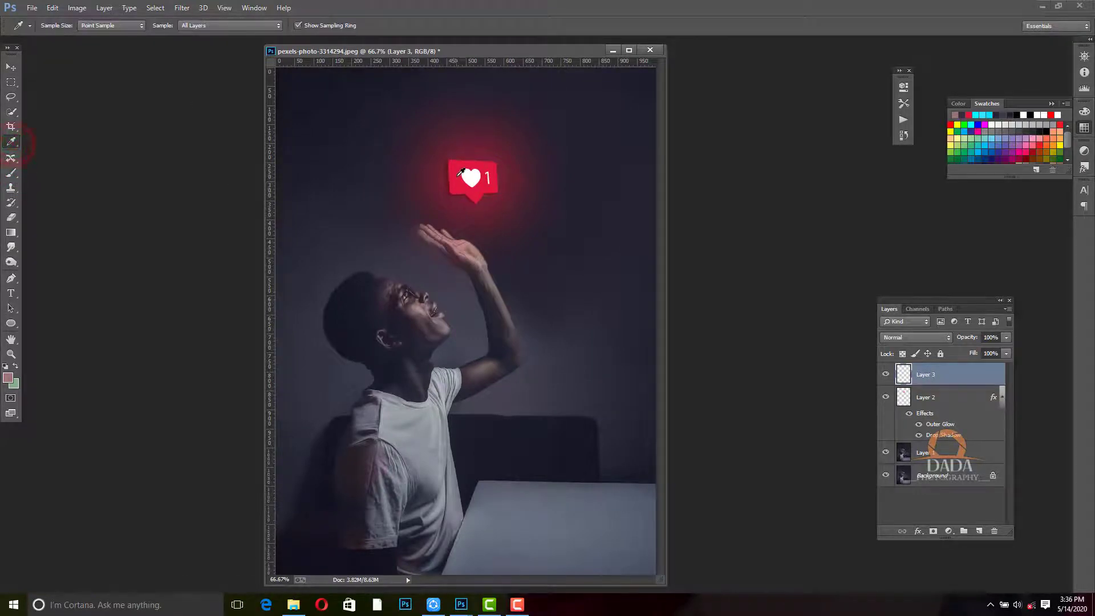
left_click(11, 173)
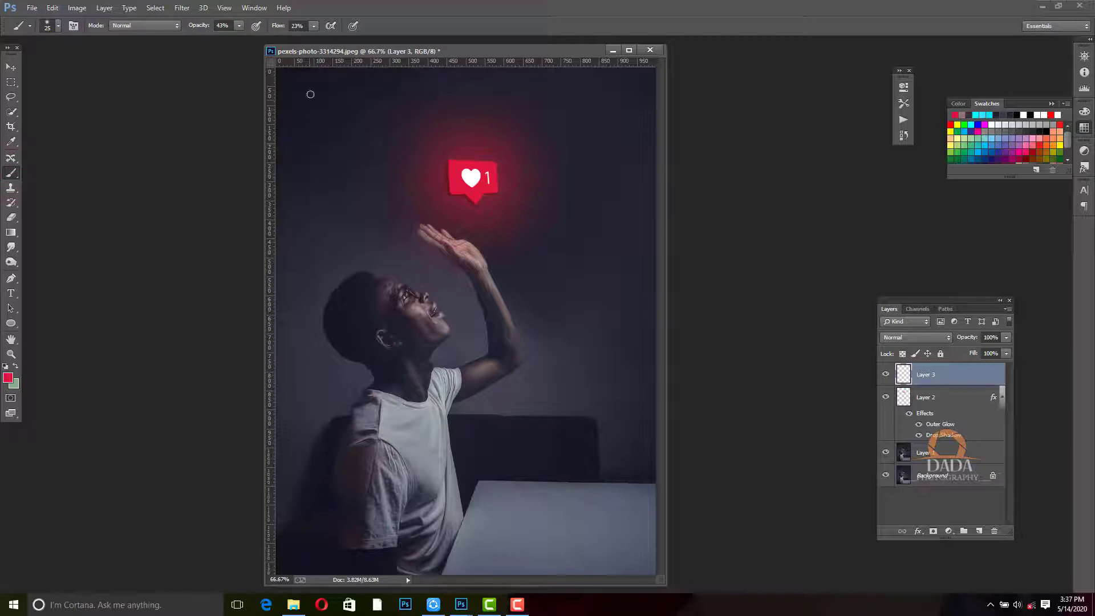
Paint a soft red dab over the like icon with a 600 px brush at 44% opacity, comparing it with undo and redo
left_click(239, 26)
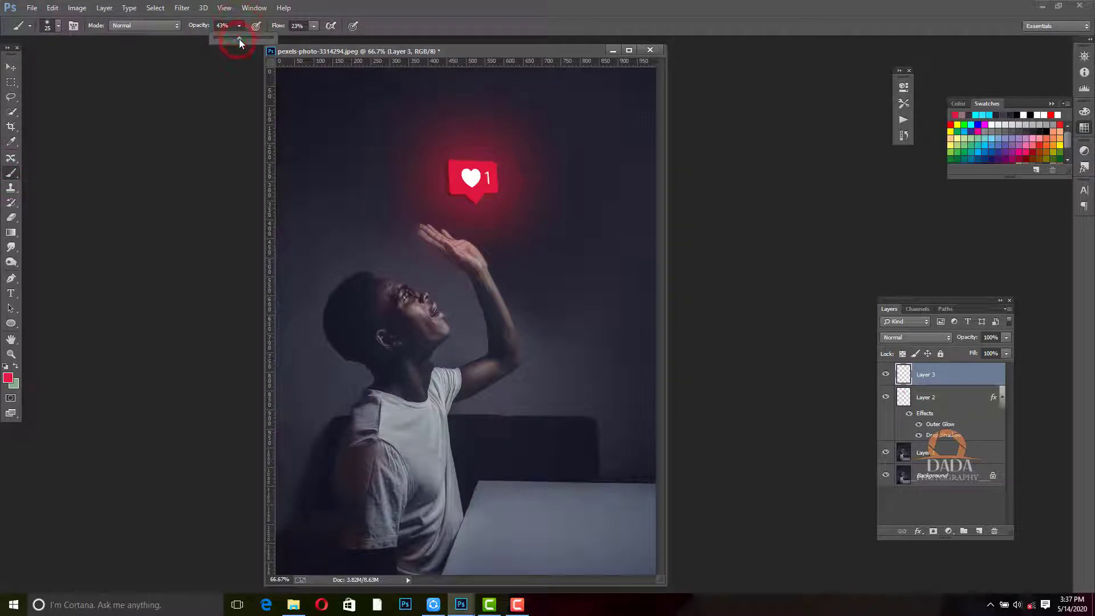
left_click_drag(239, 38, 240, 39)
key("bracketright")
right_click(478, 184)
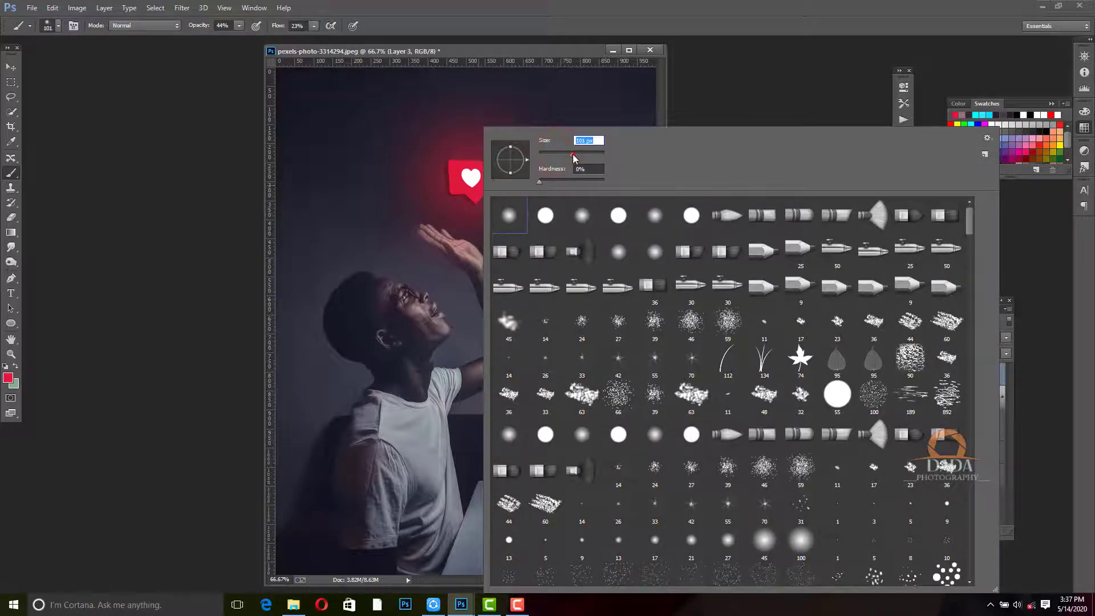
left_click_drag(599, 159, 602, 159)
left_click(559, 7)
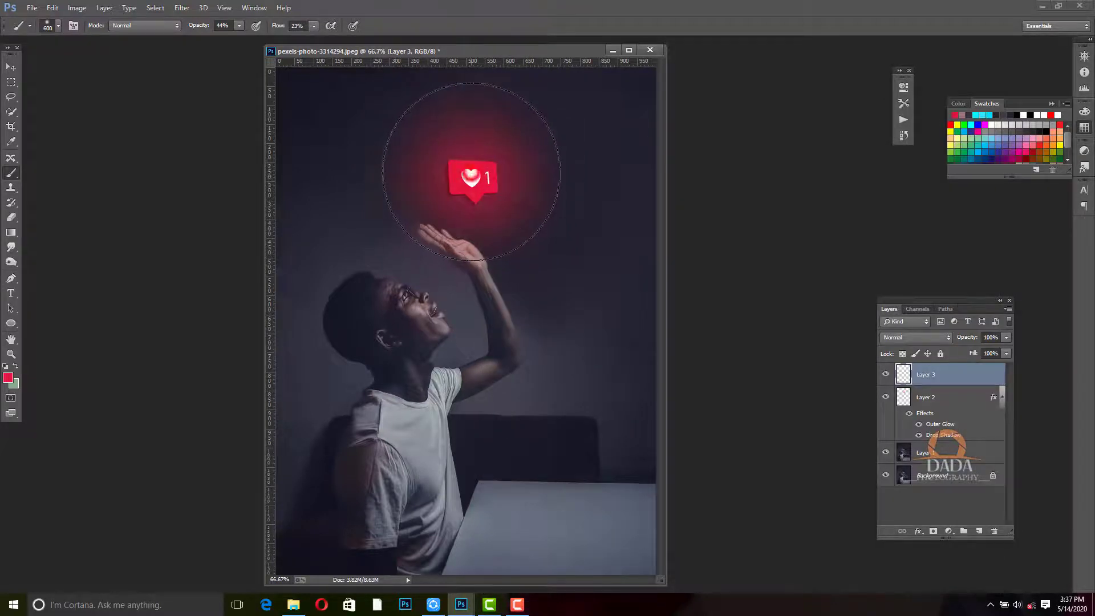
key("ctrl+z")
key("ctrl+z")
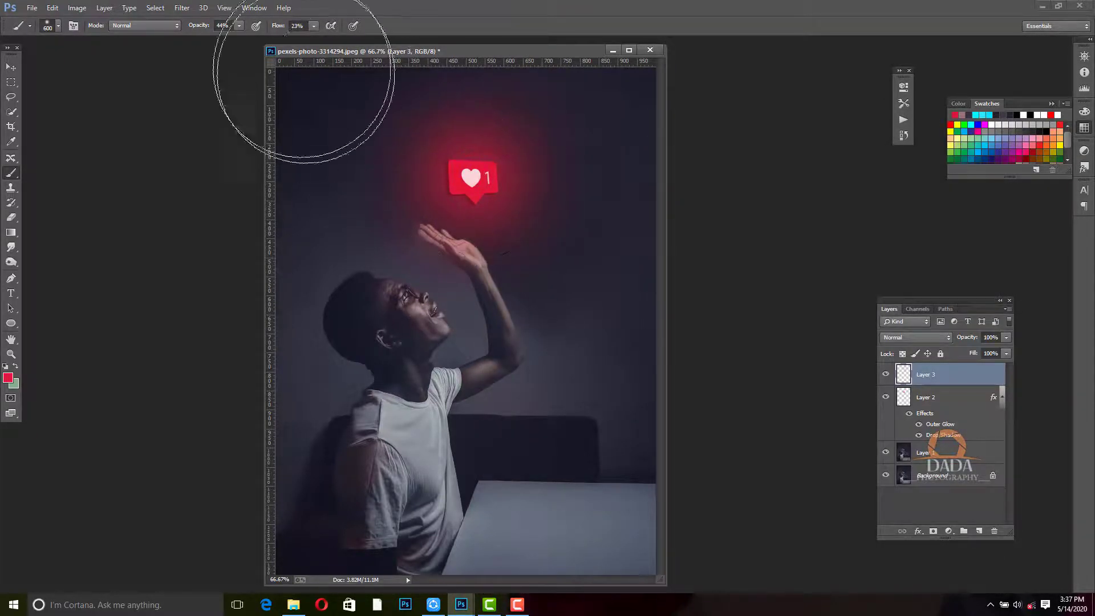
Reduce the brush to 100 px and 29% opacity, and paint red light over the raised hand
left_click(239, 25)
left_click_drag(232, 40, 228, 40)
key("bracketleft")
key("bracketleft")
key("bracketleft")
key("bracketleft")
key("bracketleft")
key("bracketleft")
key("bracketleft")
key("bracketleft")
key("bracketleft")
key("bracketleft")
key("bracketleft")
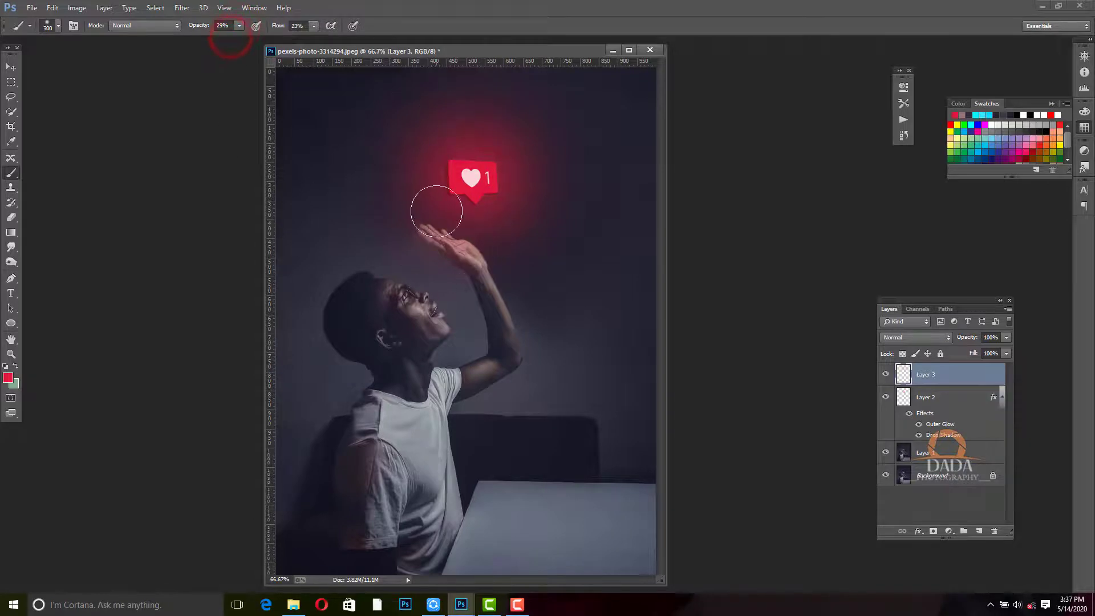
left_click_drag(433, 234, 468, 257)
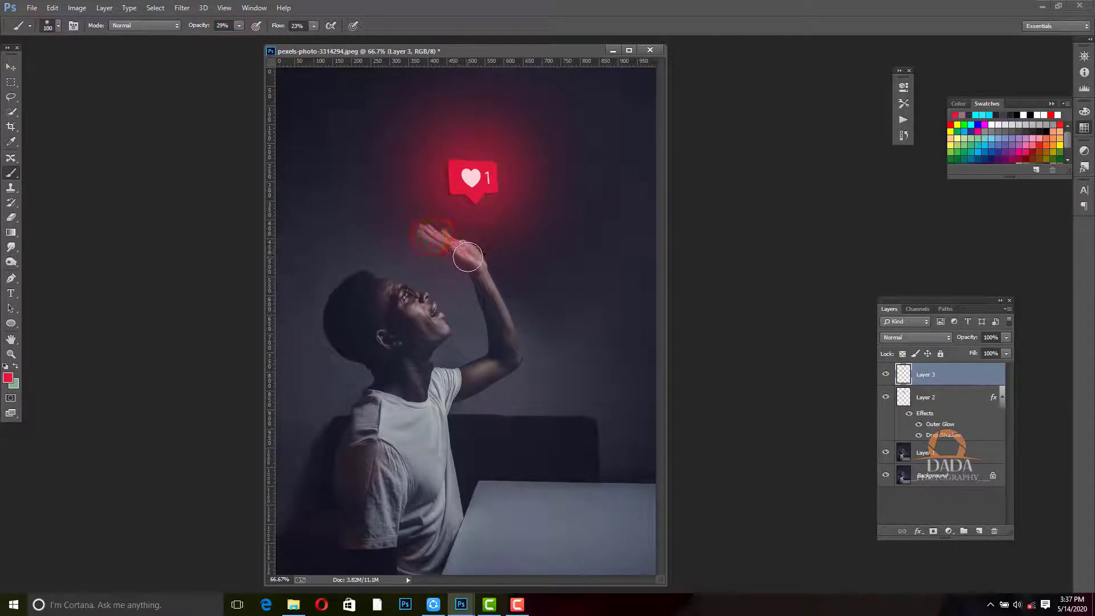
Paint red light over the man's face with a small brush, and undo the trial stroke on his forearm
key("bracketright")
left_click_drag(411, 306, 435, 330)
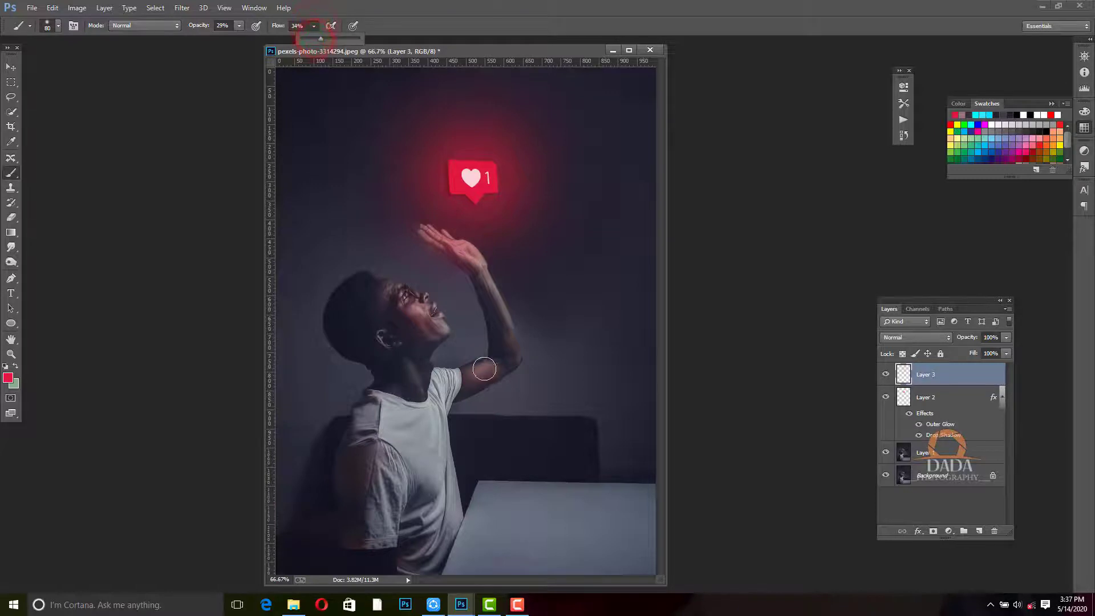
key("bracketright")
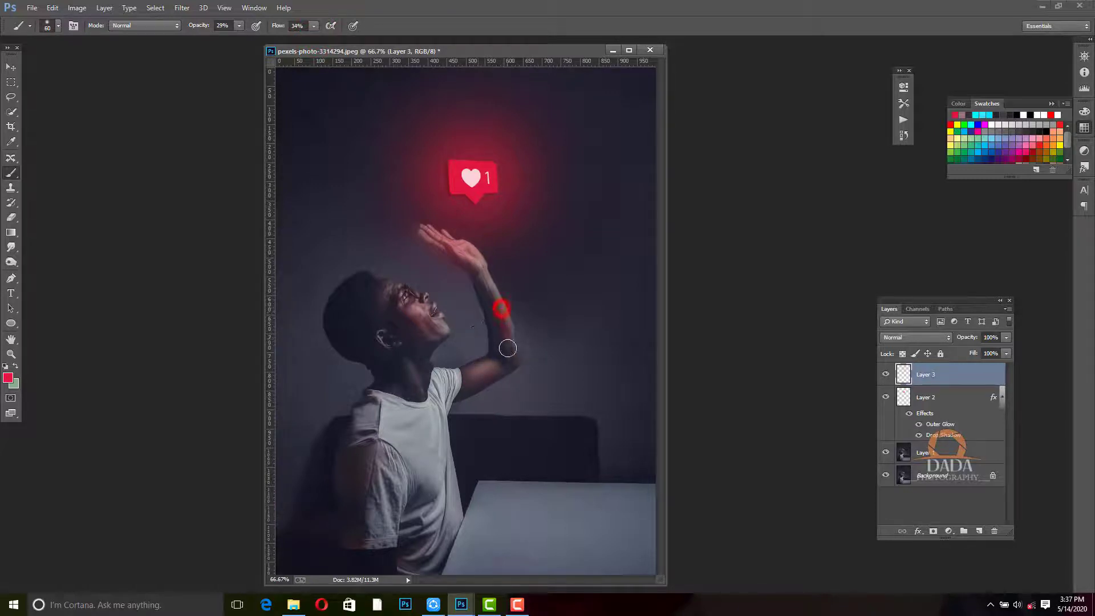
key("ctrl+z")
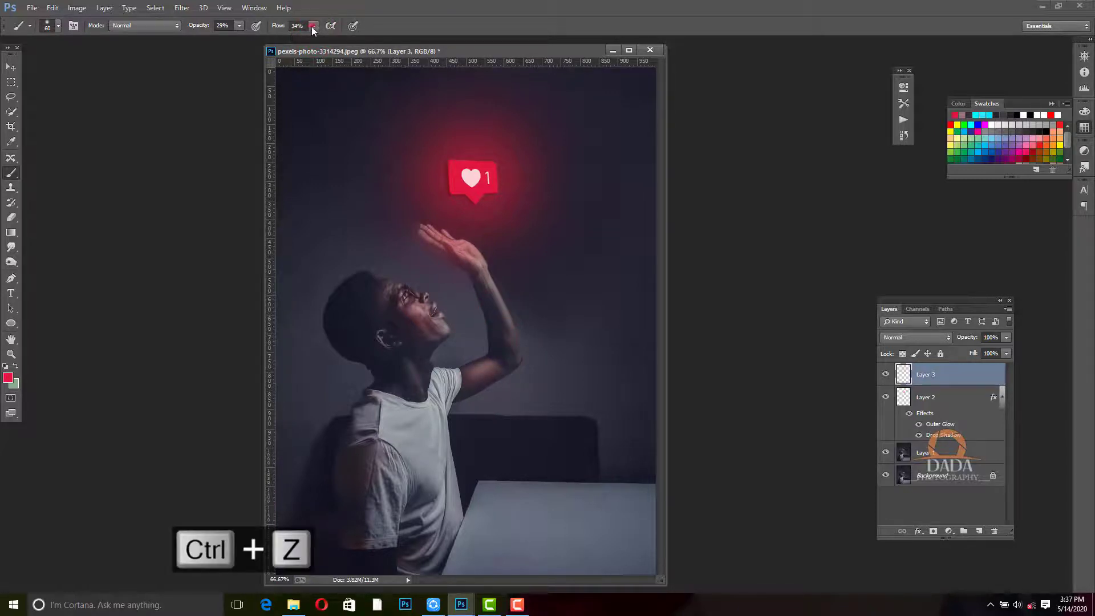
Set the brush to 41% opacity, 14% flow and 400 px, and dab red over the raised hand
left_click(238, 26)
left_click_drag(235, 39, 245, 39)
key("bracketright")
key("bracketright")
key("bracketright")
key("bracketright")
key("bracketright")
key("bracketright")
key("bracketright")
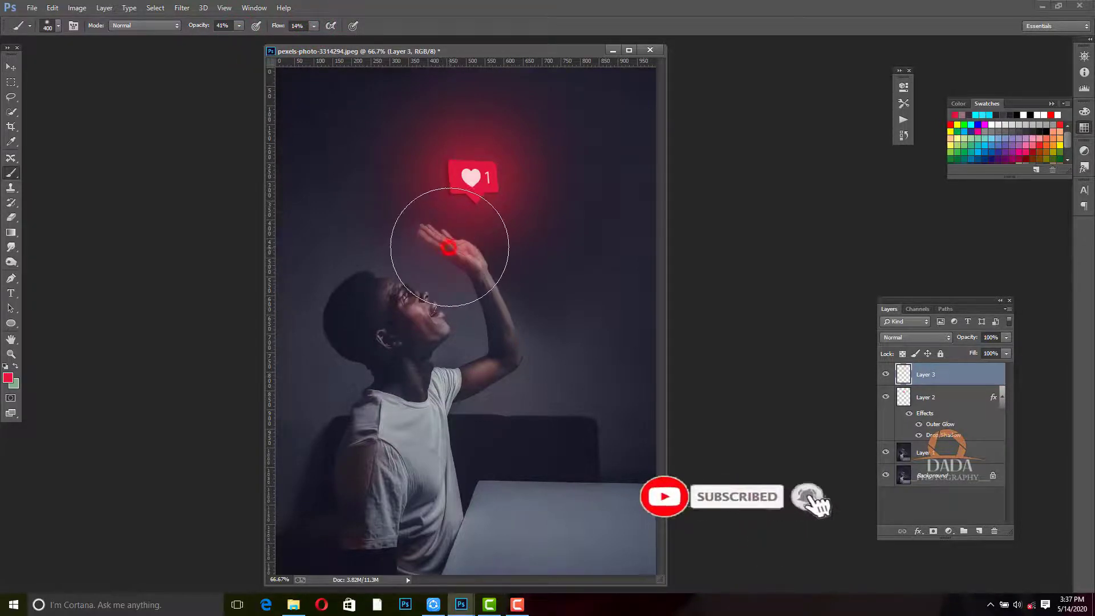
left_click(451, 240)
Dab red onto the man's face with a 200 px brush, comparing the result with undo and redo
key("bracketleft")
key("bracketleft")
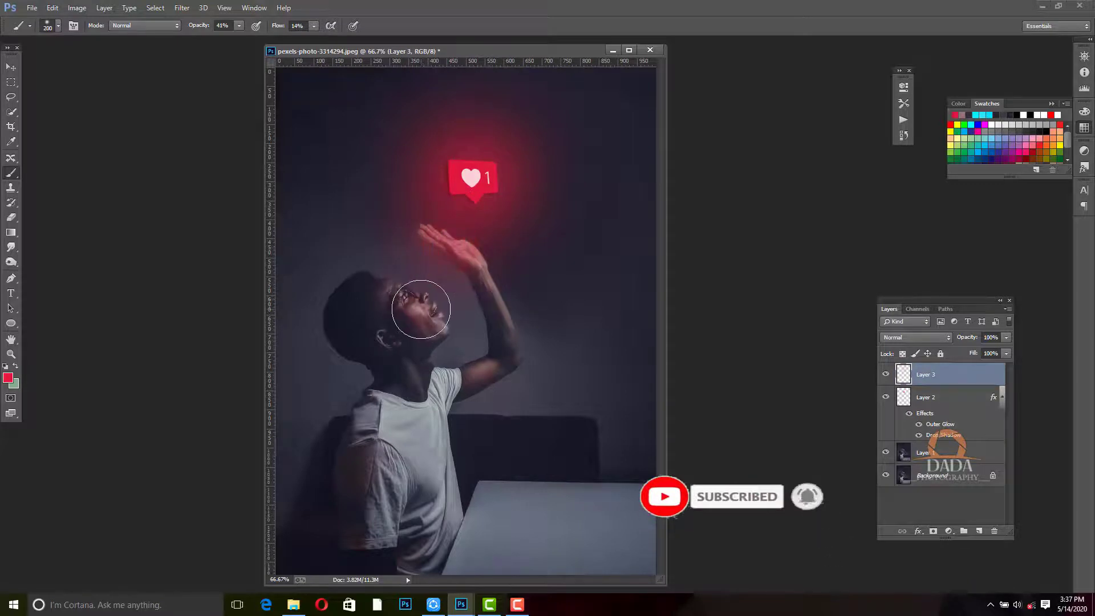
left_click(445, 319)
key("ctrl+z")
key("bracketleft")
key("ctrl+z")
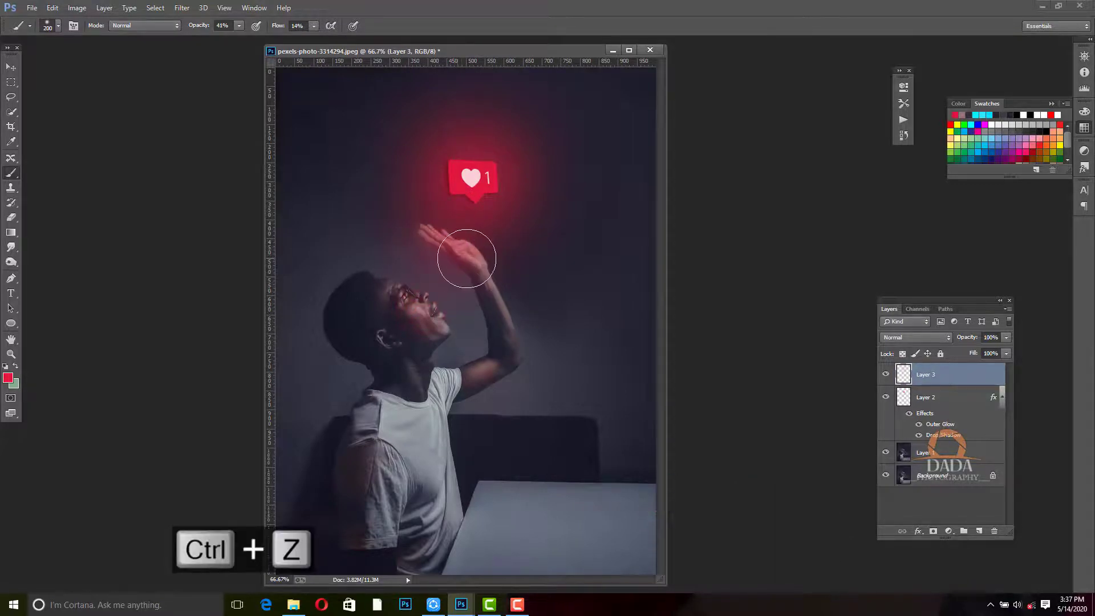
Change Layer 3's blend mode to Overlay and add more red dabs on the face and the hand
left_click(925, 337)
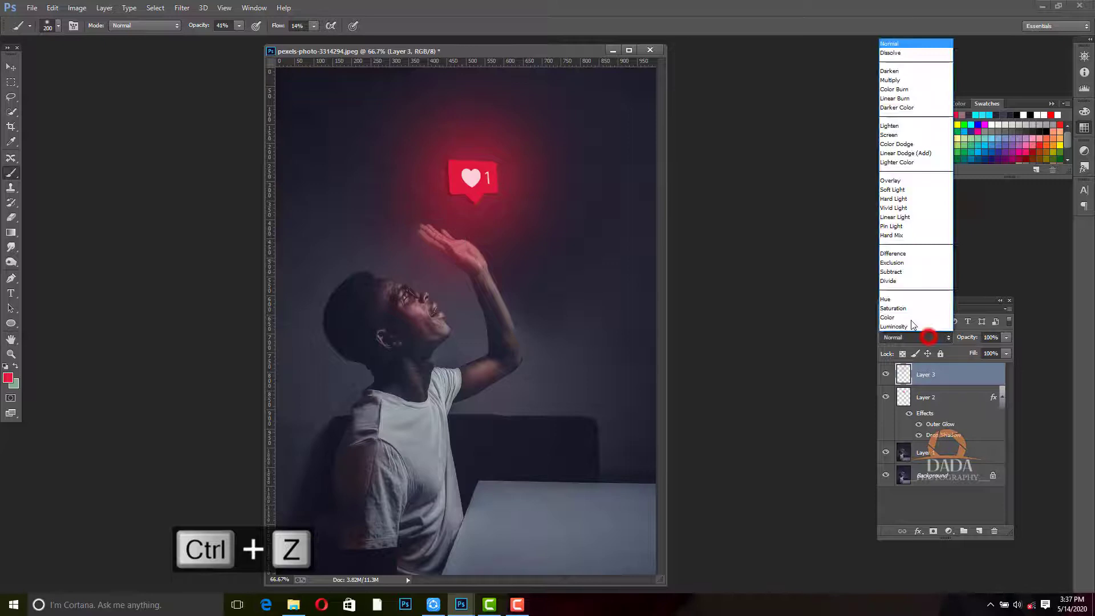
left_click(890, 182)
left_click(428, 306)
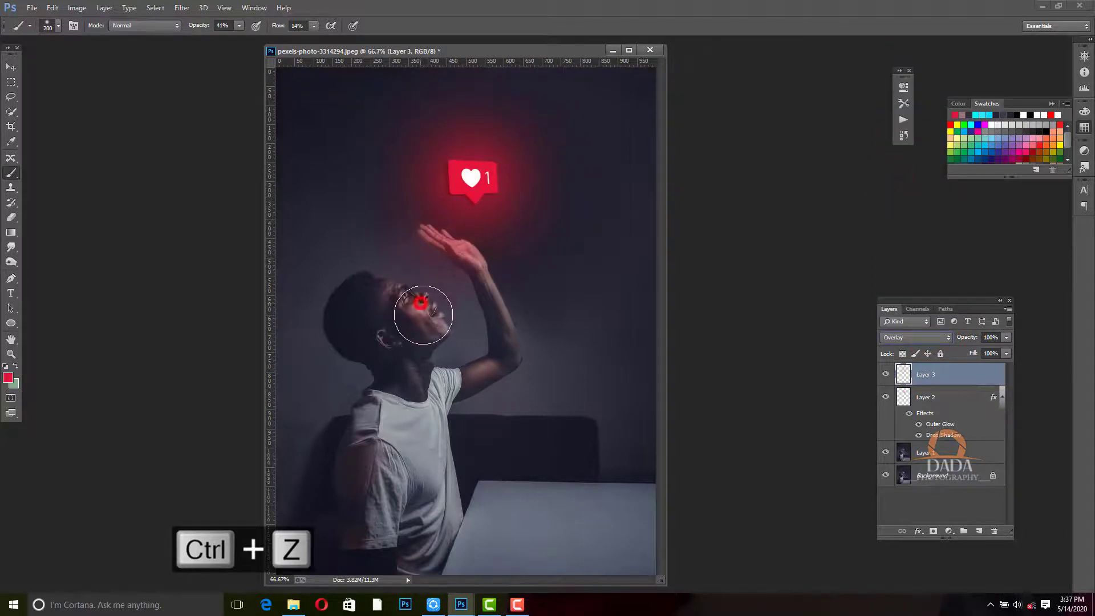
left_click(460, 243)
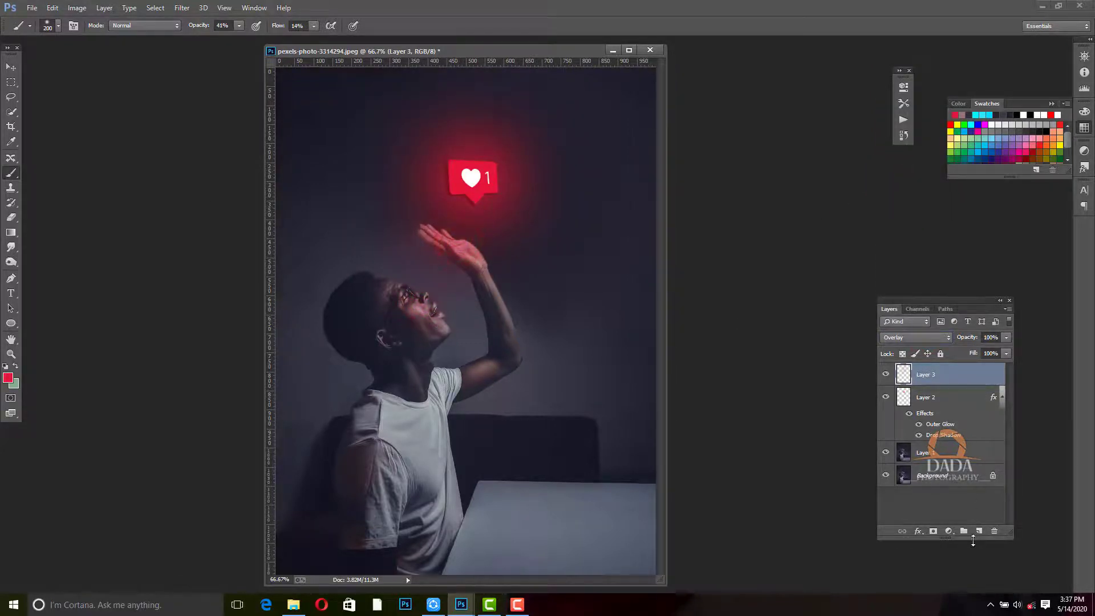
Add another new layer and dab red over the face with a 200 px brush at 53% opacity
left_click(979, 531)
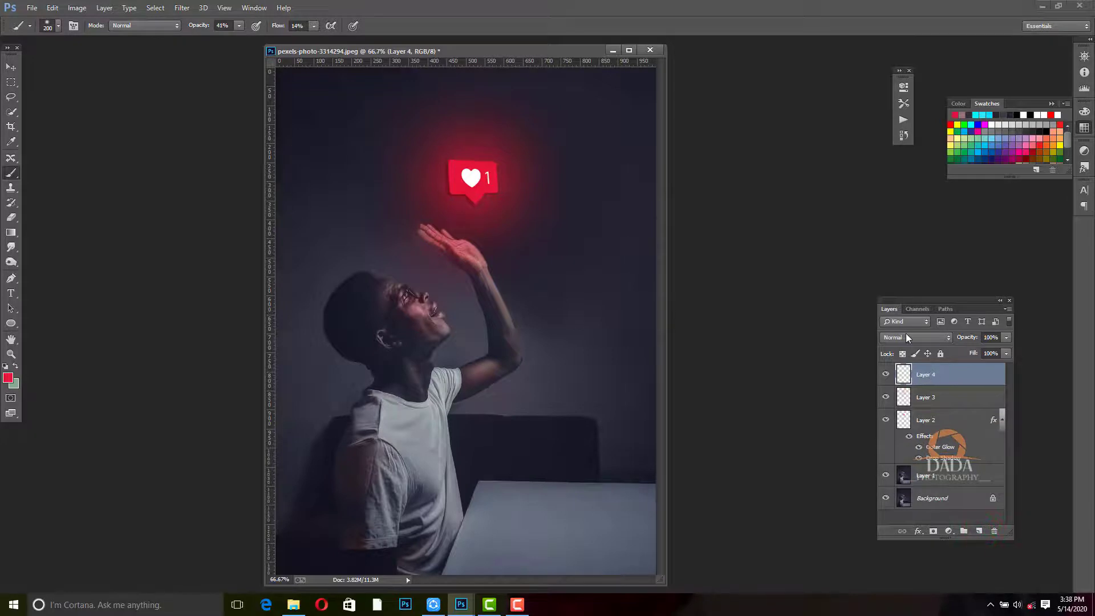
key("bracketright")
left_click_drag(244, 36, 246, 36)
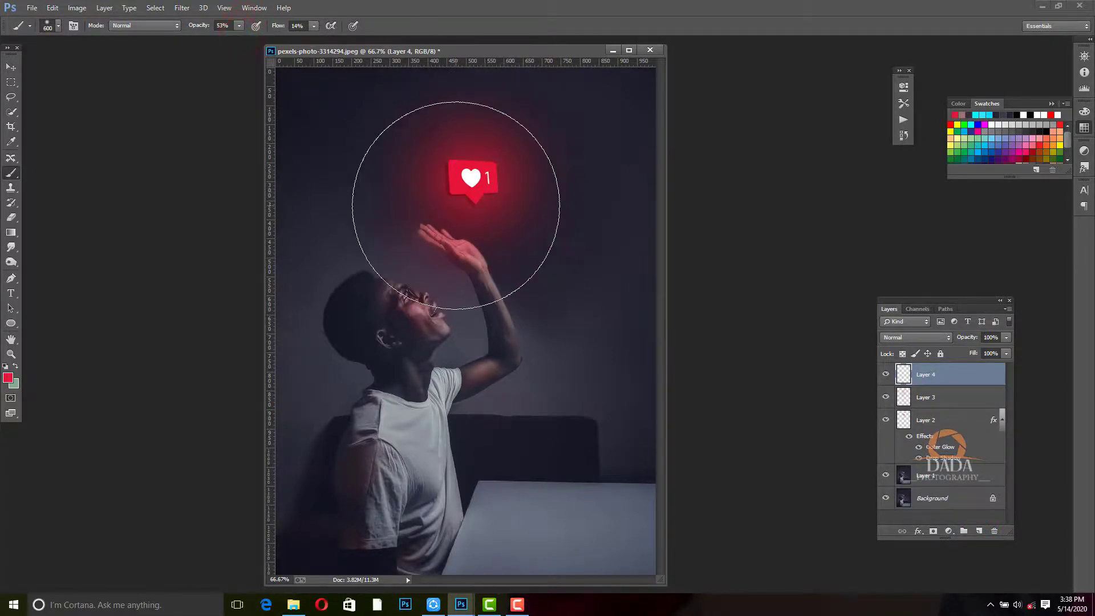
key("bracketleft")
key("bracketleft")
key("bracketleft")
key("bracketleft")
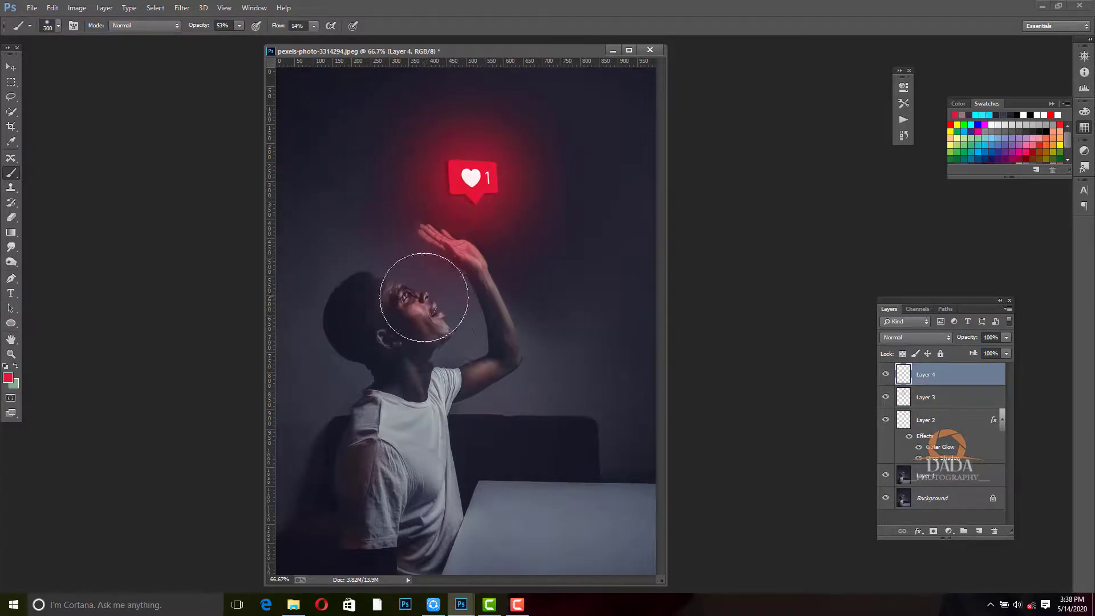
key("bracketleft")
left_click(439, 273)
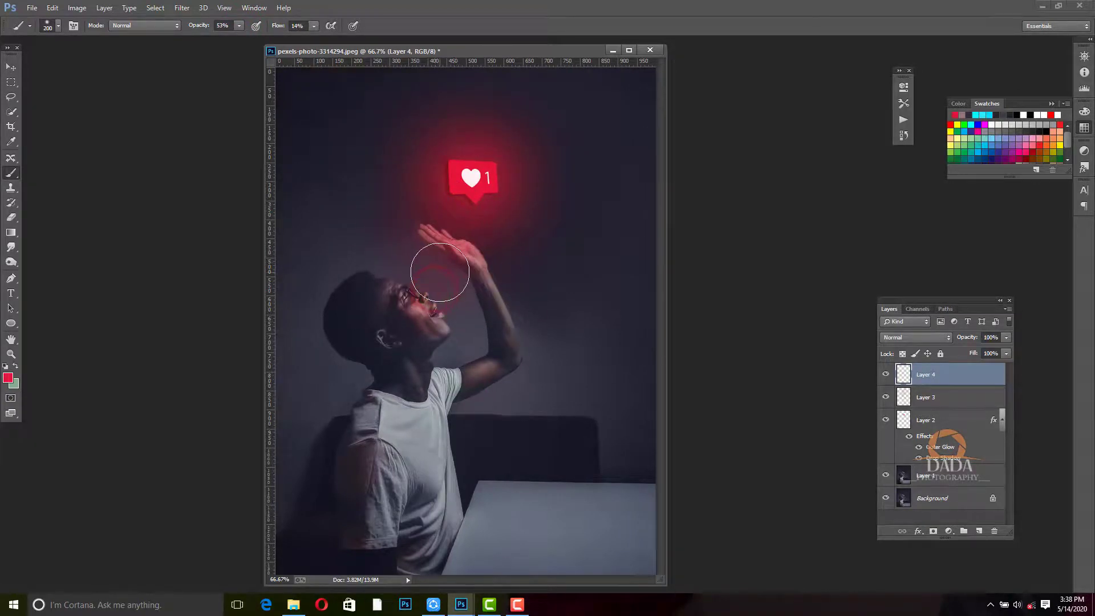
Dab red light over the raised hand on the new layer with a 400 px brush
key("bracketright")
key("bracketright")
key("bracketright")
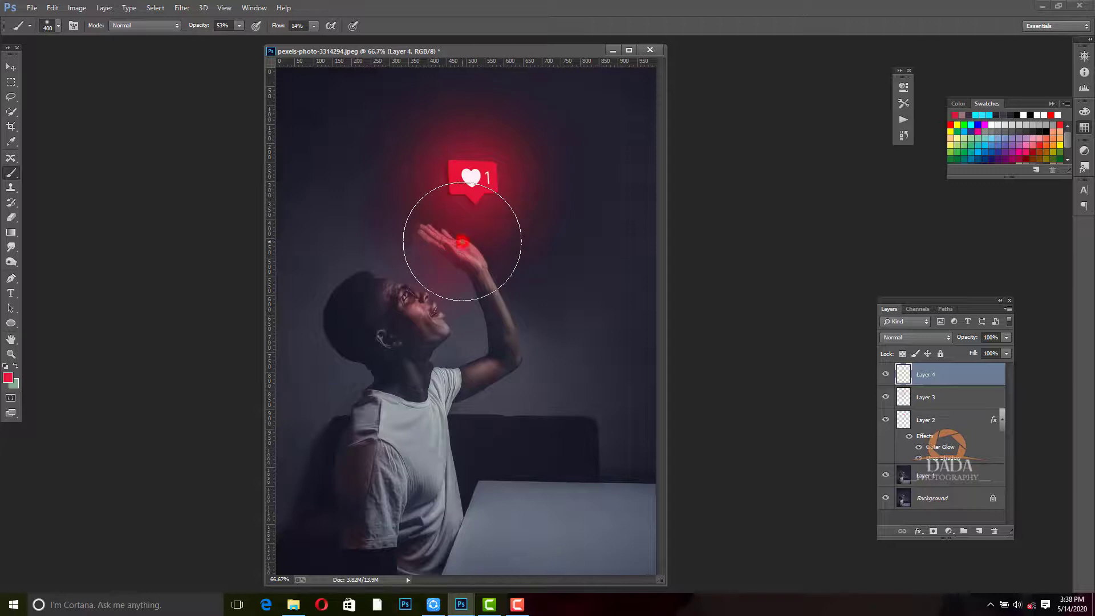
left_click(462, 239)
key("bracketright")
key("ctrl+minus")
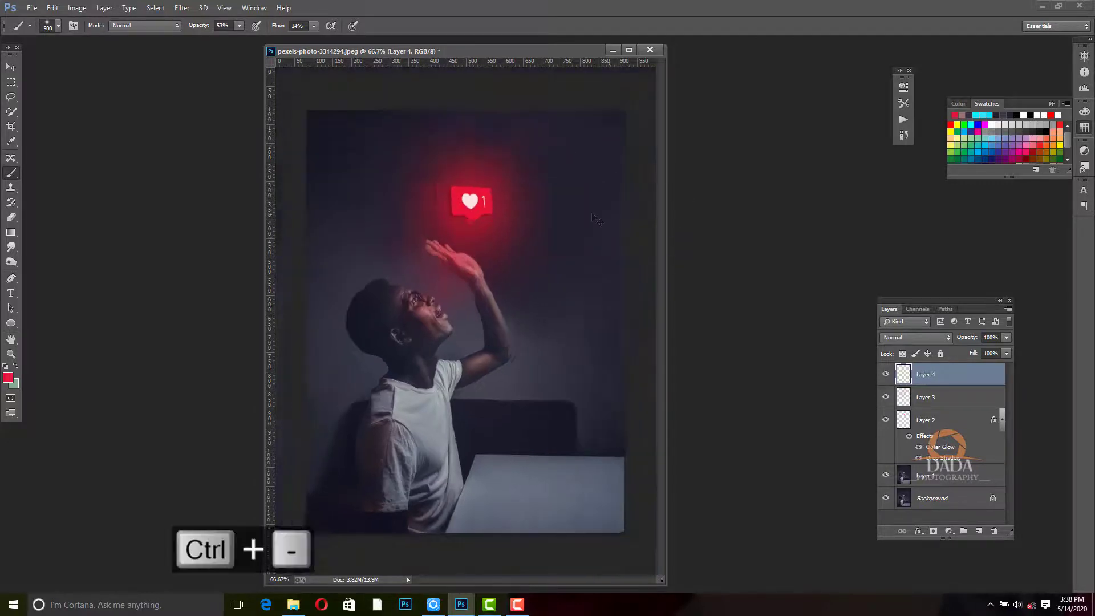
Dab red light onto the man's bent arm near the elbow with a 90 px brush at 19% opacity
key("bracketleft")
key("bracketleft")
key("bracketleft")
key("bracketleft")
key("bracketleft")
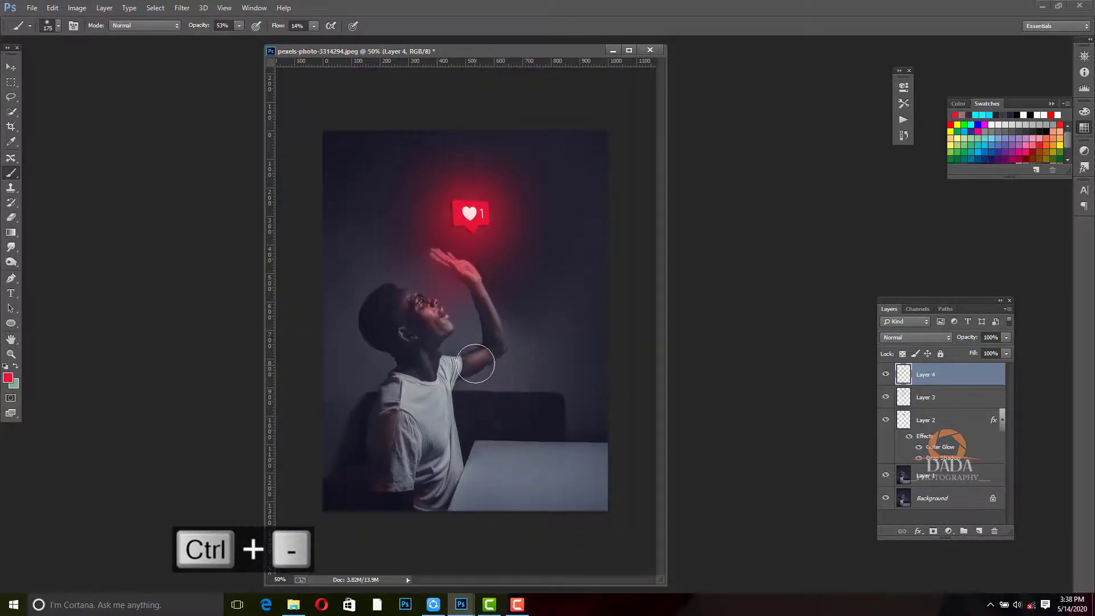
left_click(477, 359)
left_click(477, 350)
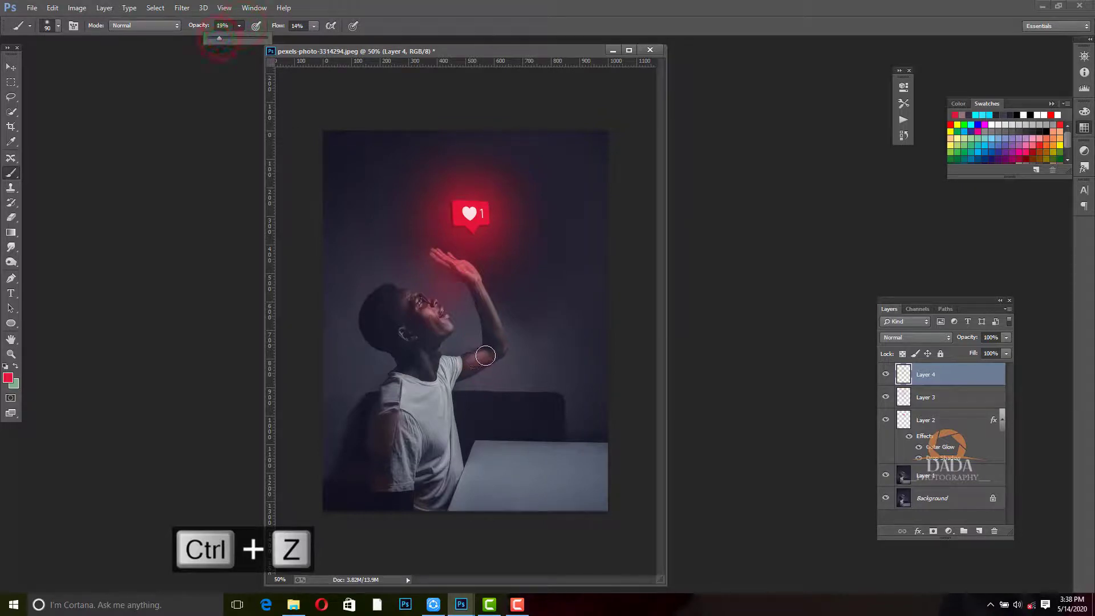
key("ctrl+=")
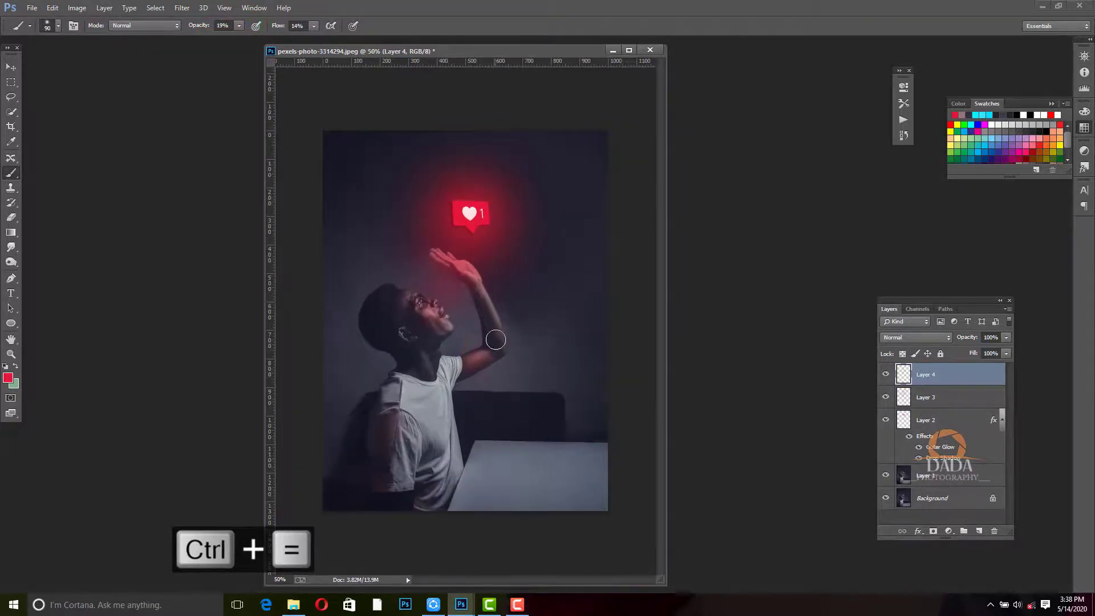
left_click(13, 68)
left_click(515, 221)
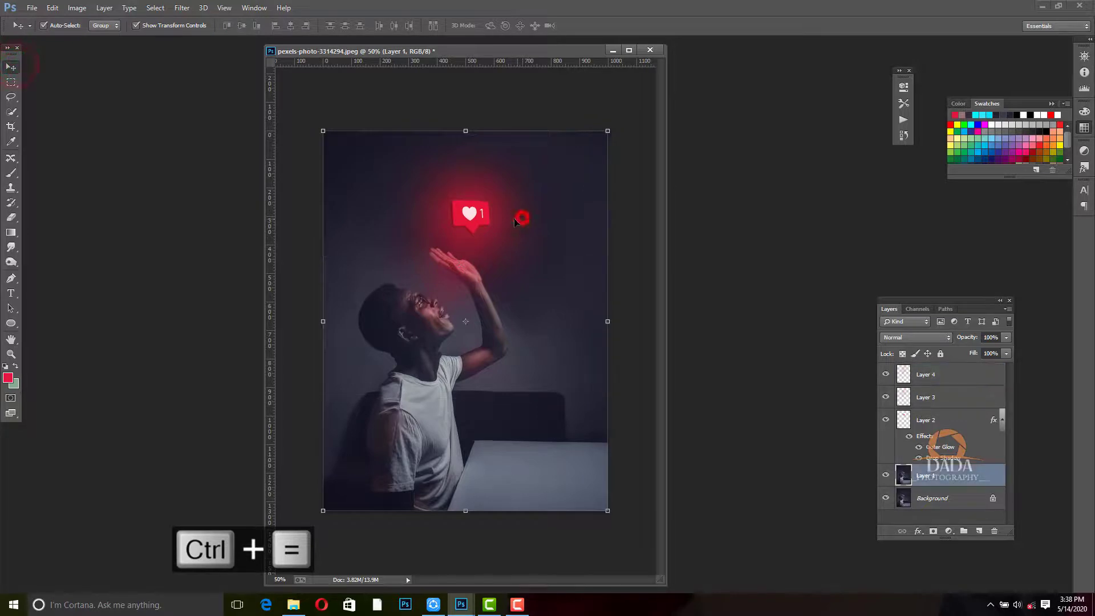
left_click(12, 81)
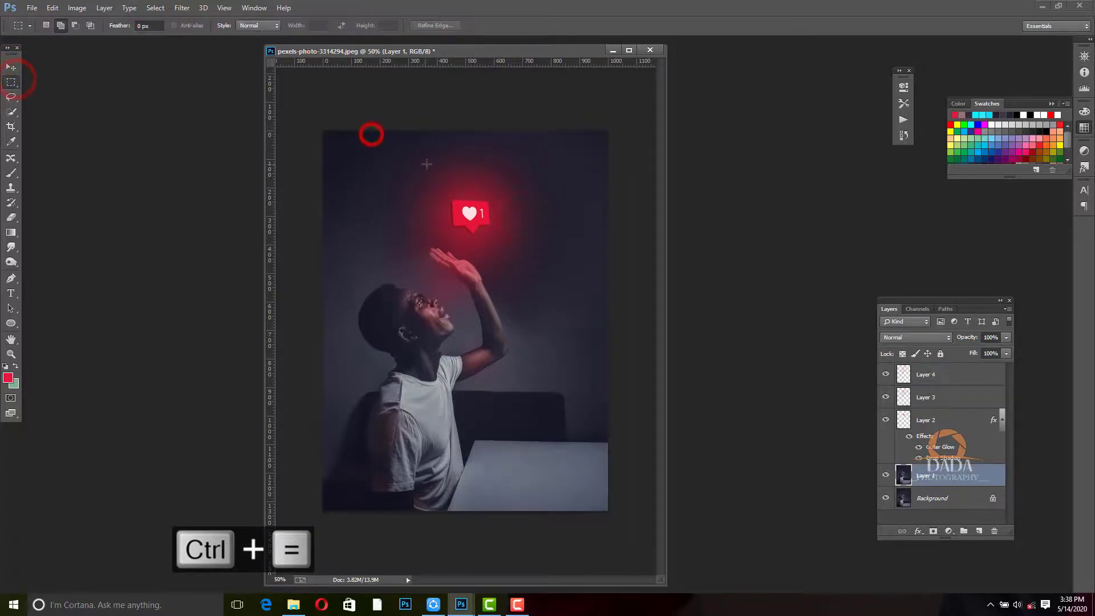
key("ctrl+=")
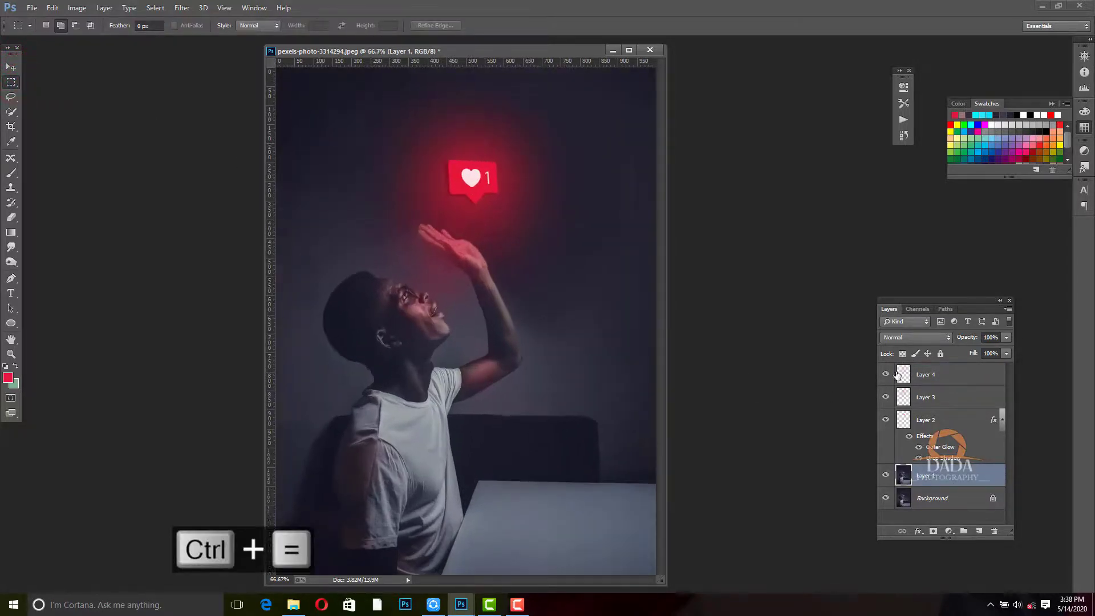
Dab a wide red glow over the like icon on Layer 4, using a large brush of 600 to 800 px at 24% opacity
left_click(914, 371)
left_click(11, 172)
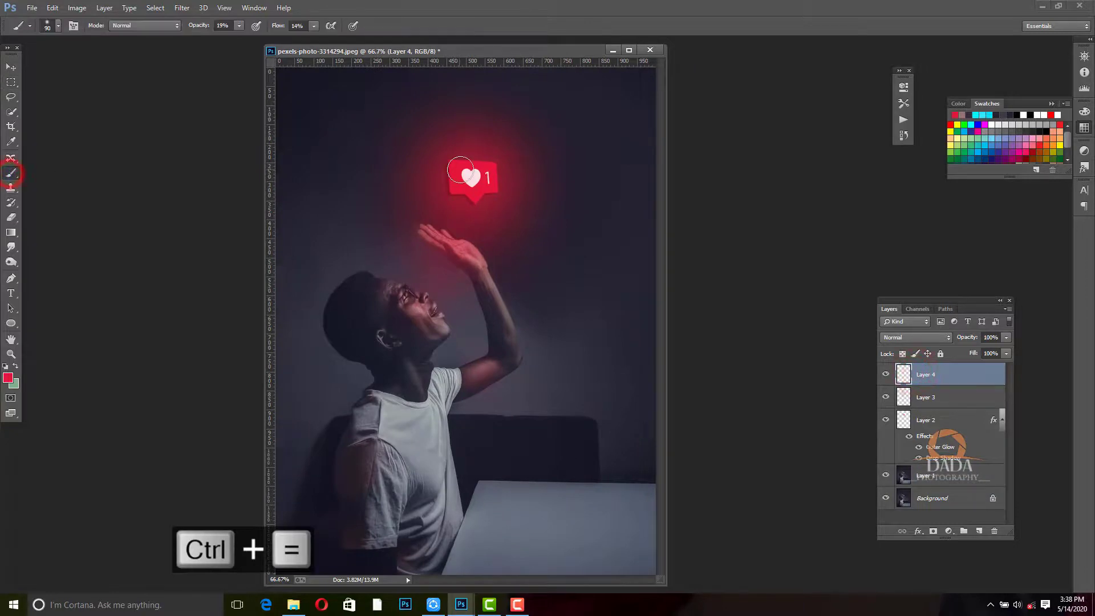
key("bracketright")
key("bracketright")
key("bracketright")
key("bracketright")
key("bracketright")
key("bracketright")
key("bracketright")
key("bracketright")
key("bracketright")
key("bracketright")
key("bracketright")
key("bracketright")
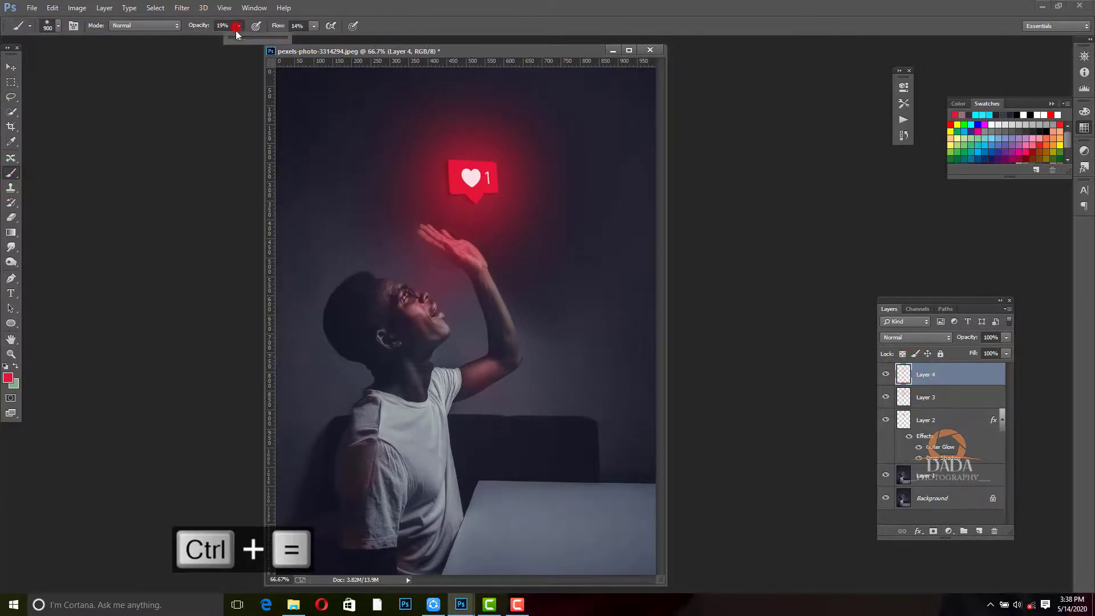
left_click_drag(237, 34, 239, 43)
key("bracketleft")
key("bracketleft")
key("bracketleft")
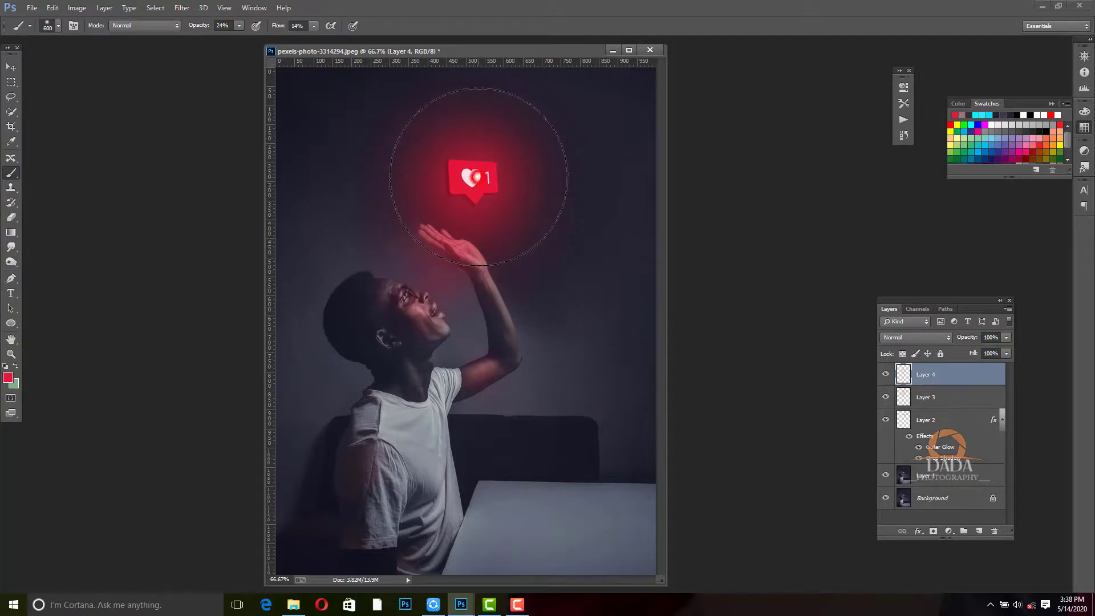
key("bracketright")
key("bracketright")
Flatten all the layers of the composite into a single Background layer
key("ctrl+minus")
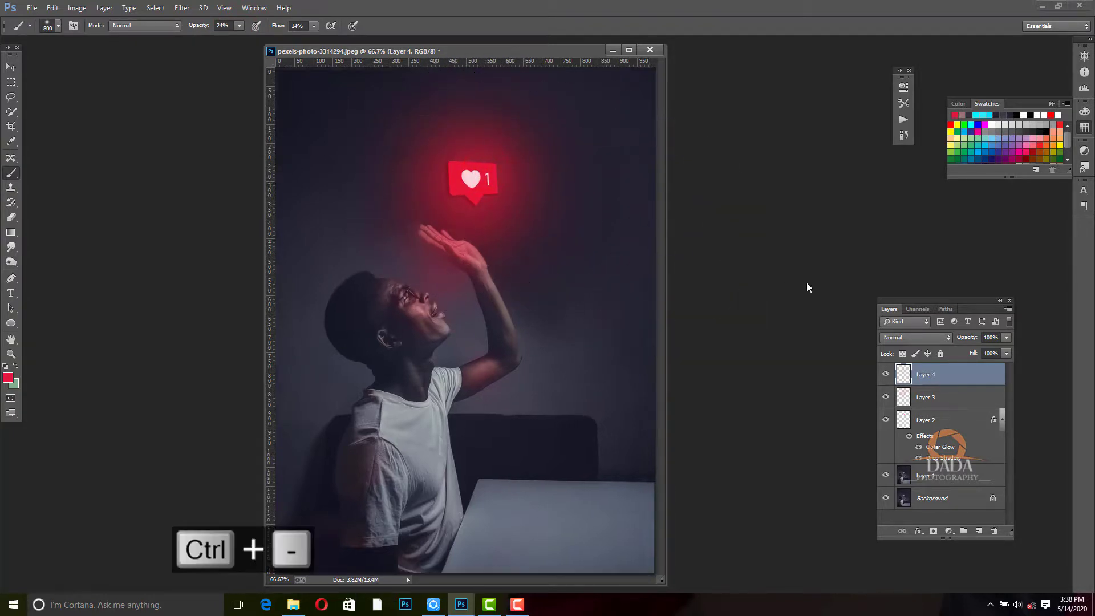
key("ctrl+minus")
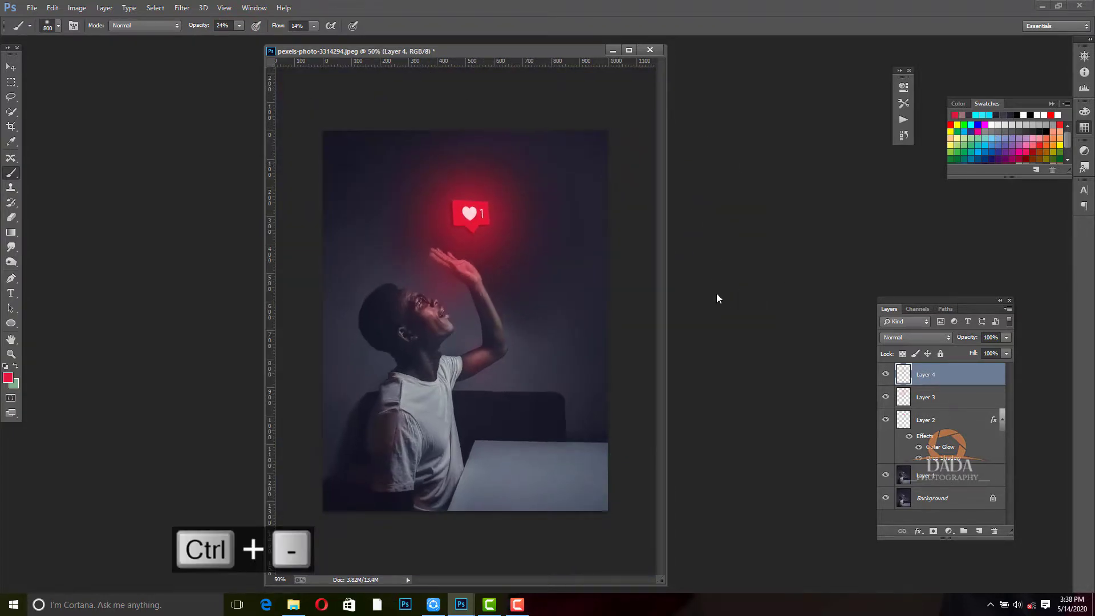
right_click(956, 402)
left_click(854, 428)
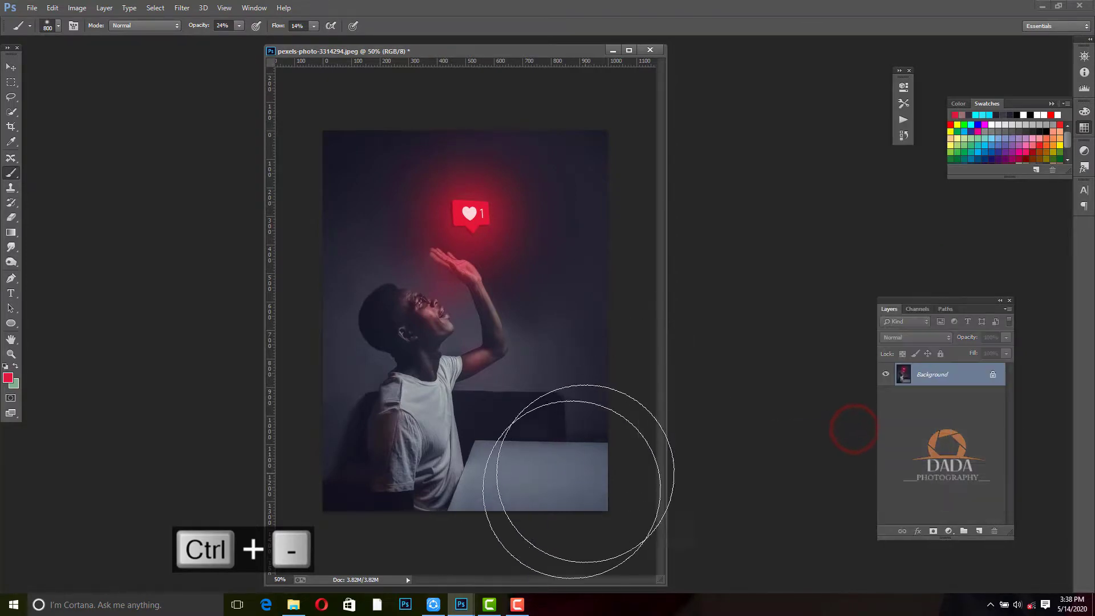
left_click(517, 603)
left_click(1075, 565)
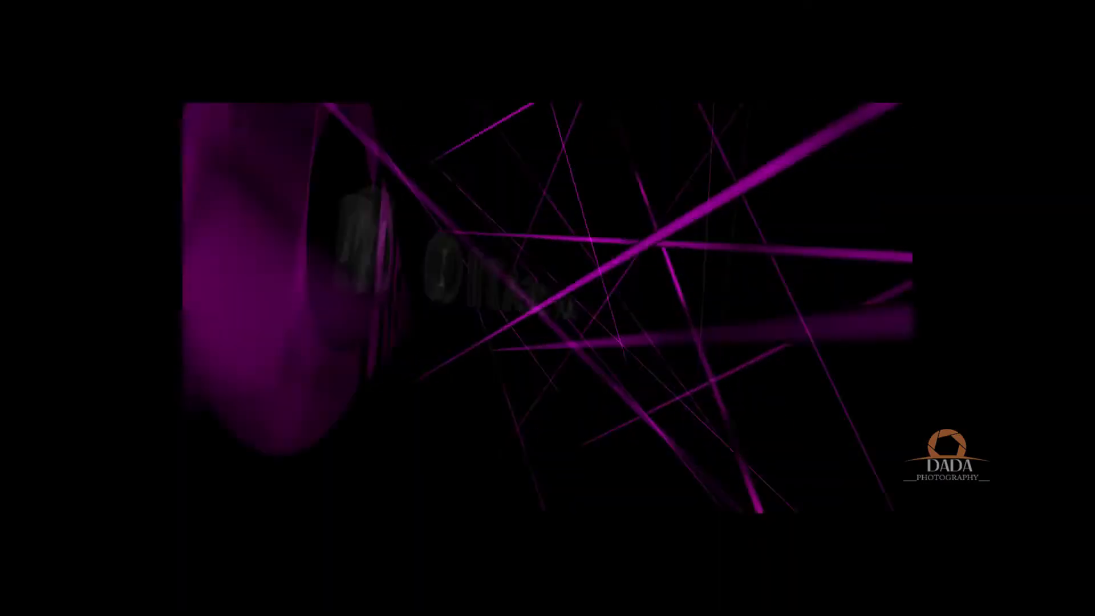